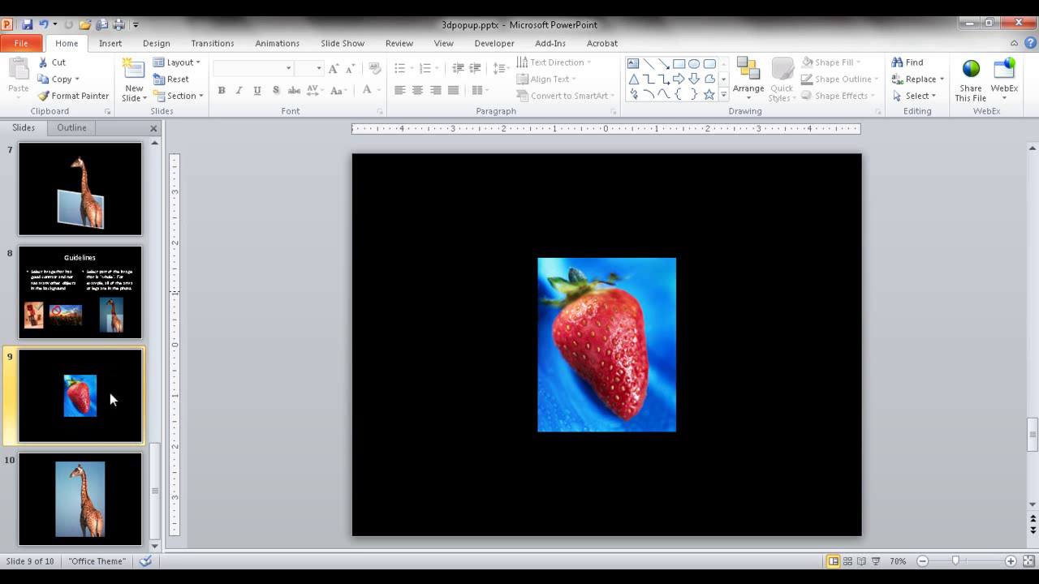
- Duplicate the strawberry slide 9 with Ctrl+D so an identical copy becomes slide 10
key("ctrl+d")
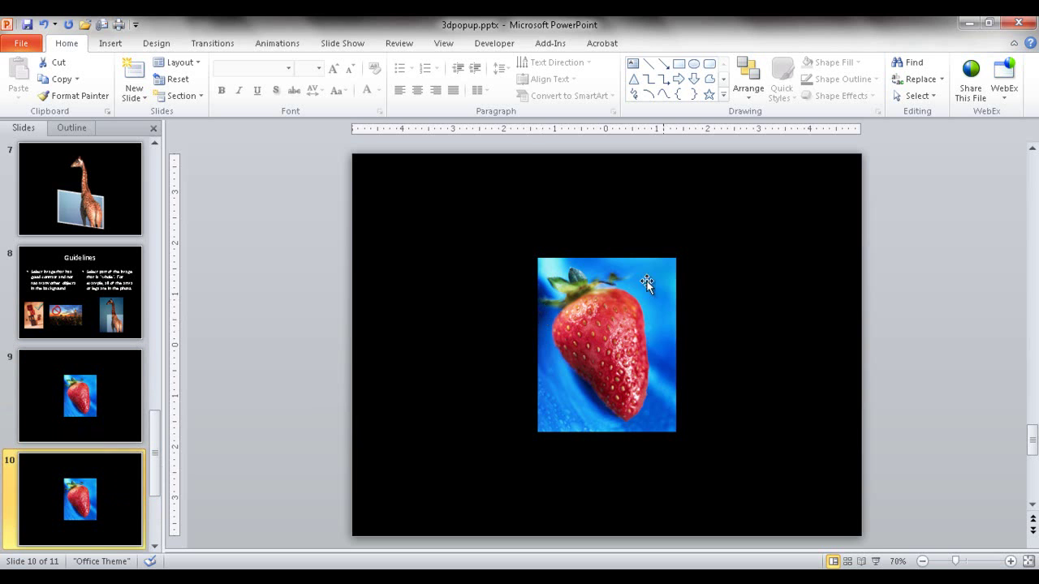
- Select the strawberry photo on the new slide 10
left_click(648, 304)
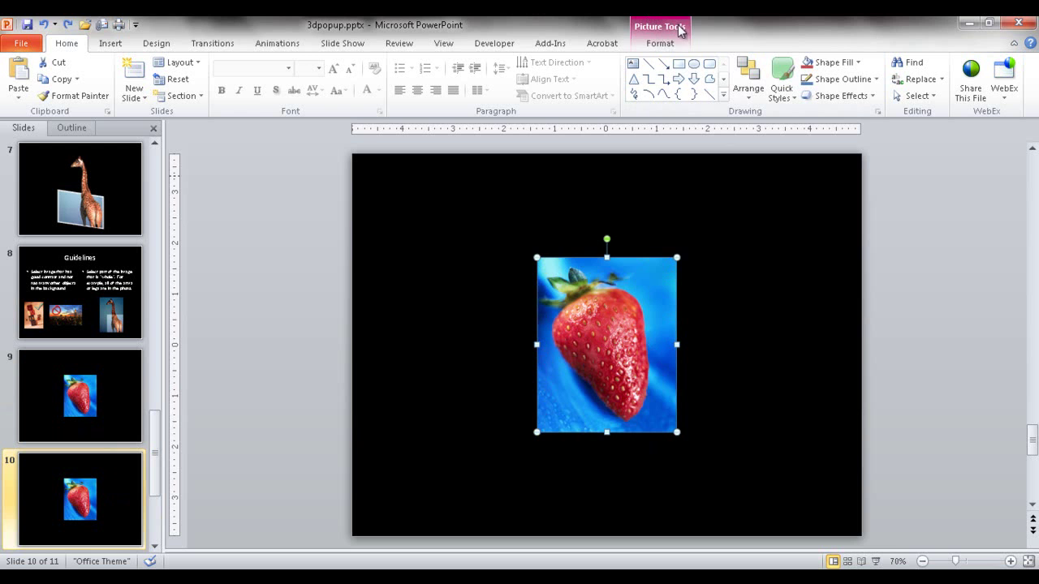
- Crop the bottom half off the slide 10 strawberry photo, leaving it 1.71" high by 2.73" wide
left_click(660, 44)
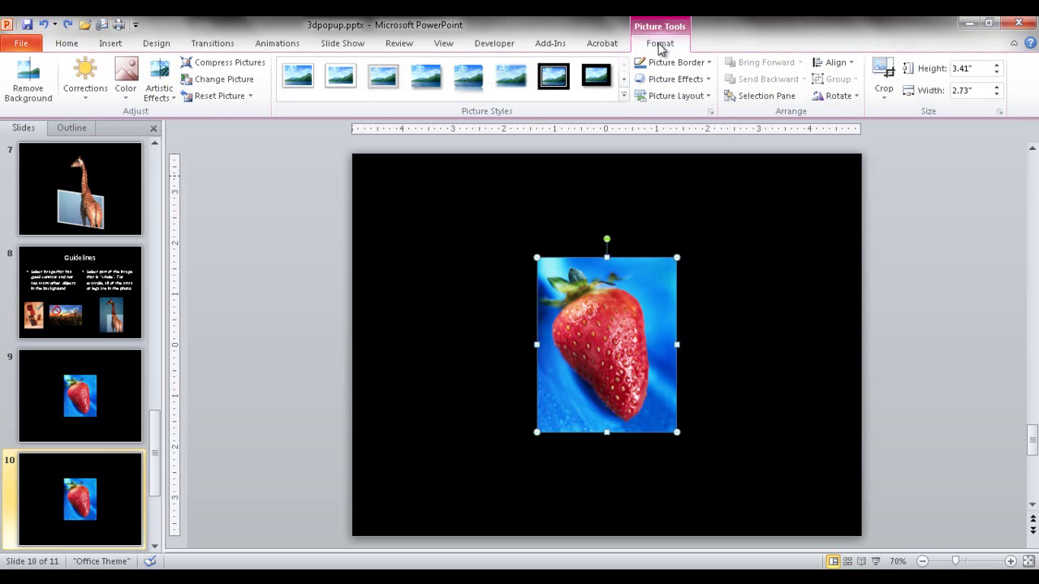
left_click(883, 96)
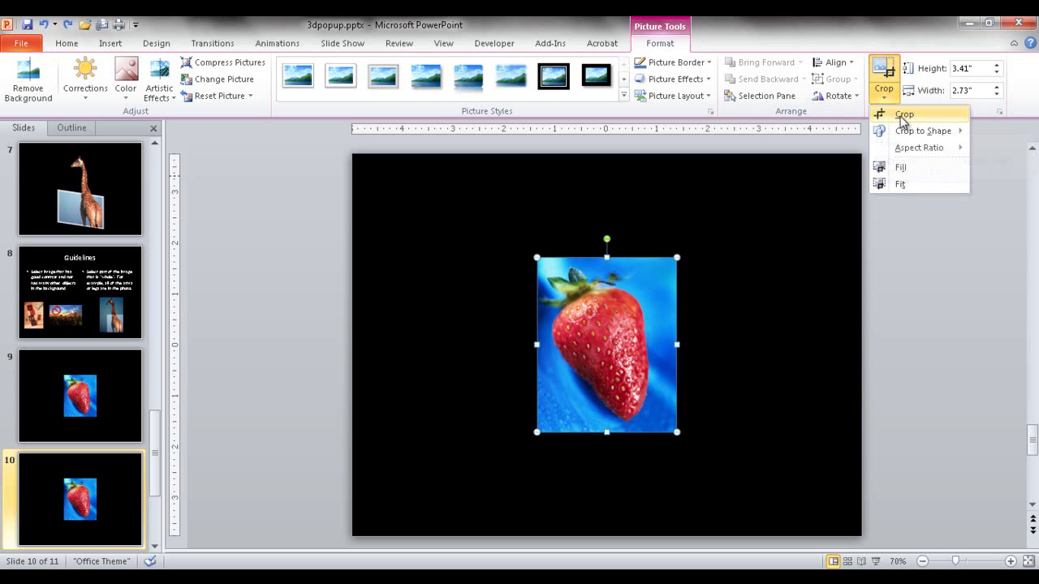
mouse_move(907, 134)
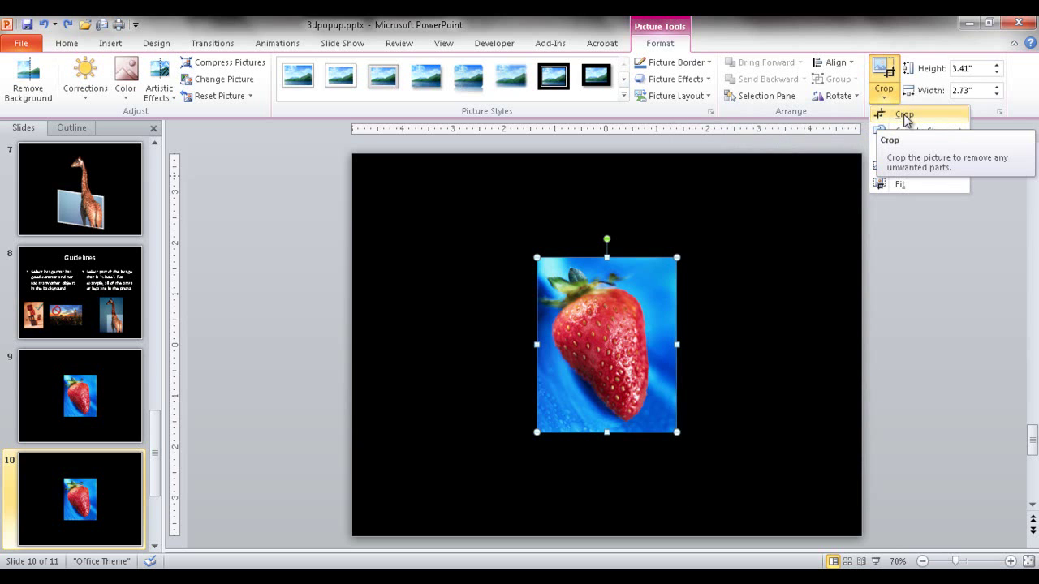
left_click(904, 116)
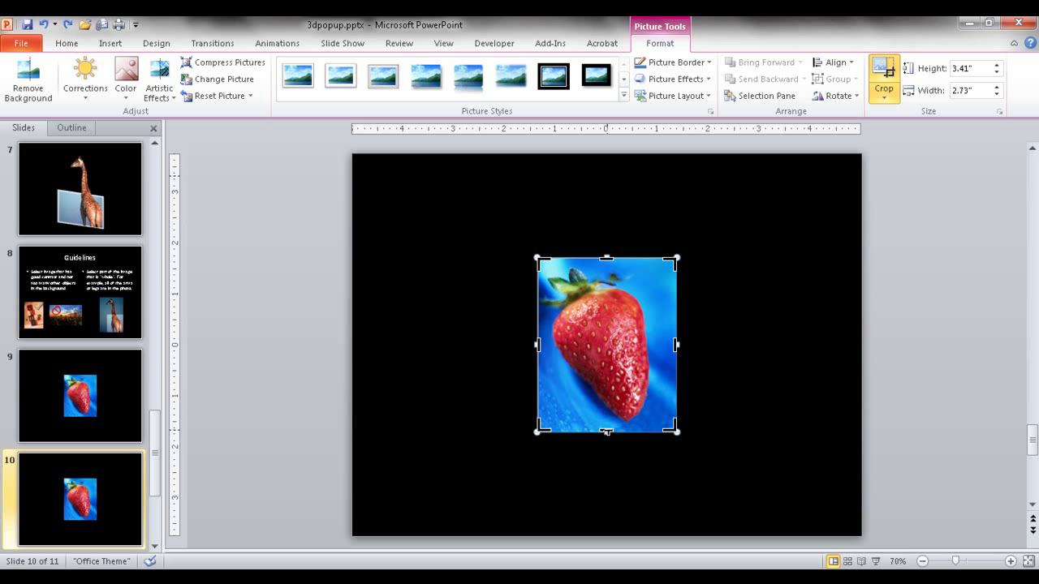
left_click_drag(607, 431, 619, 344)
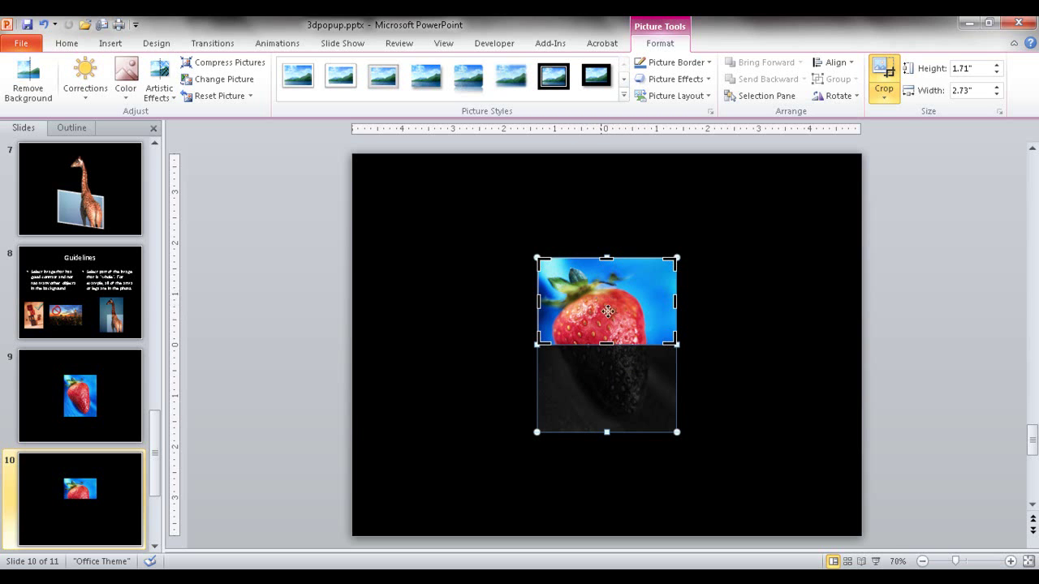
left_click(885, 77)
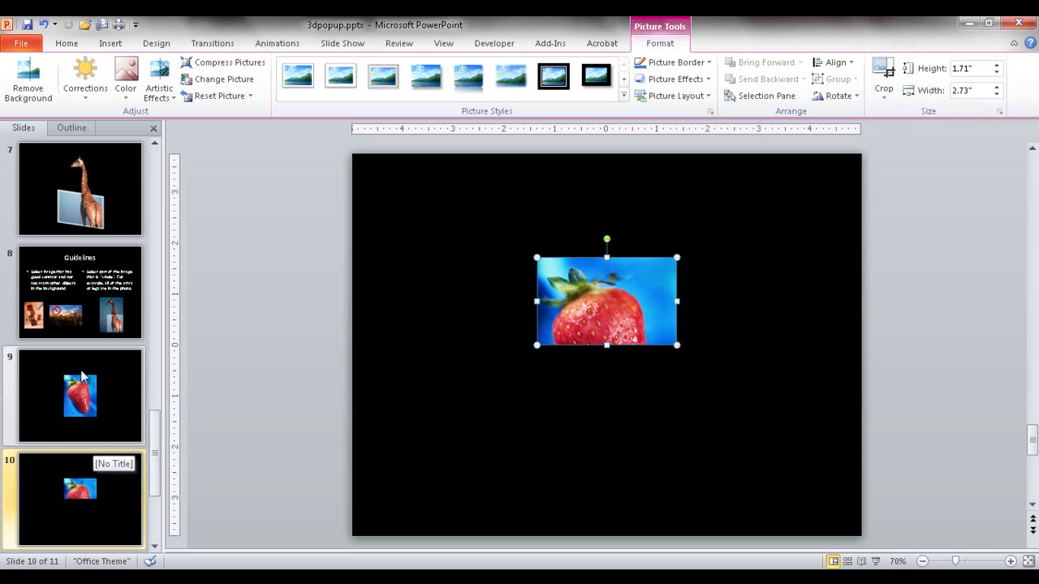
- Copy slide 9's full strawberry photo onto slide 10, placed right of the cropped photo
left_click(79, 403)
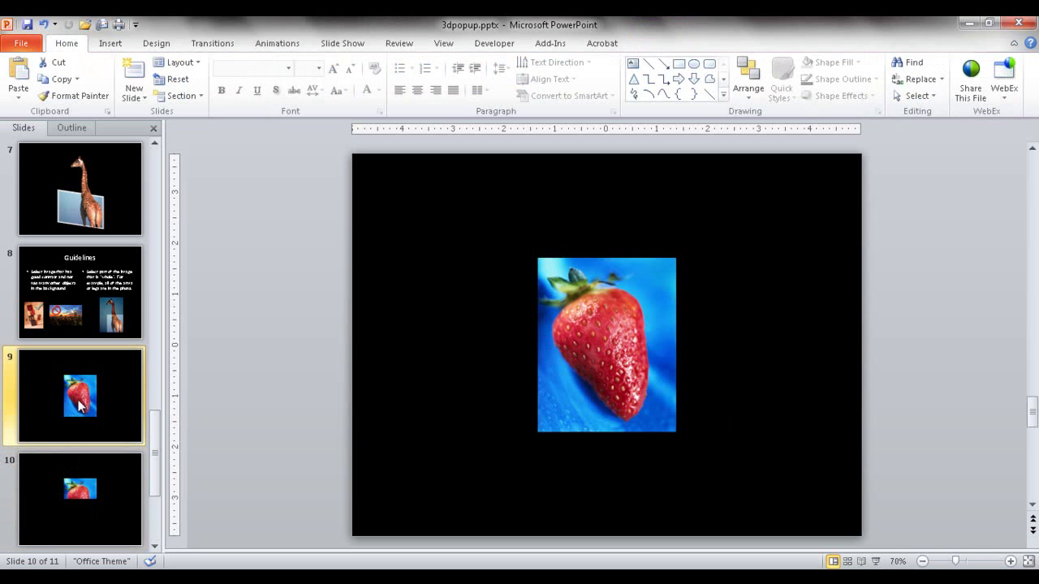
left_click(618, 339)
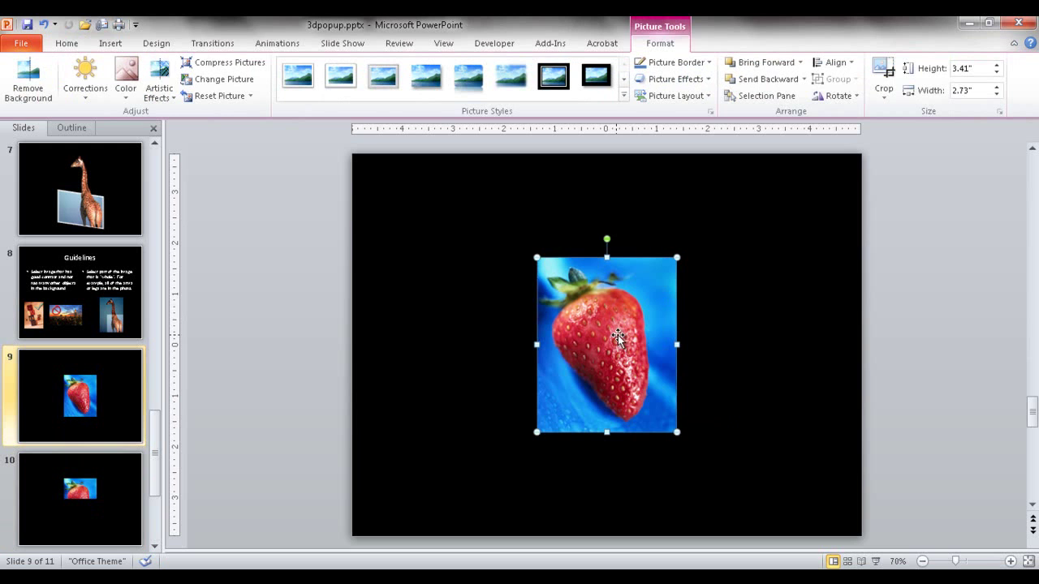
left_click(100, 500)
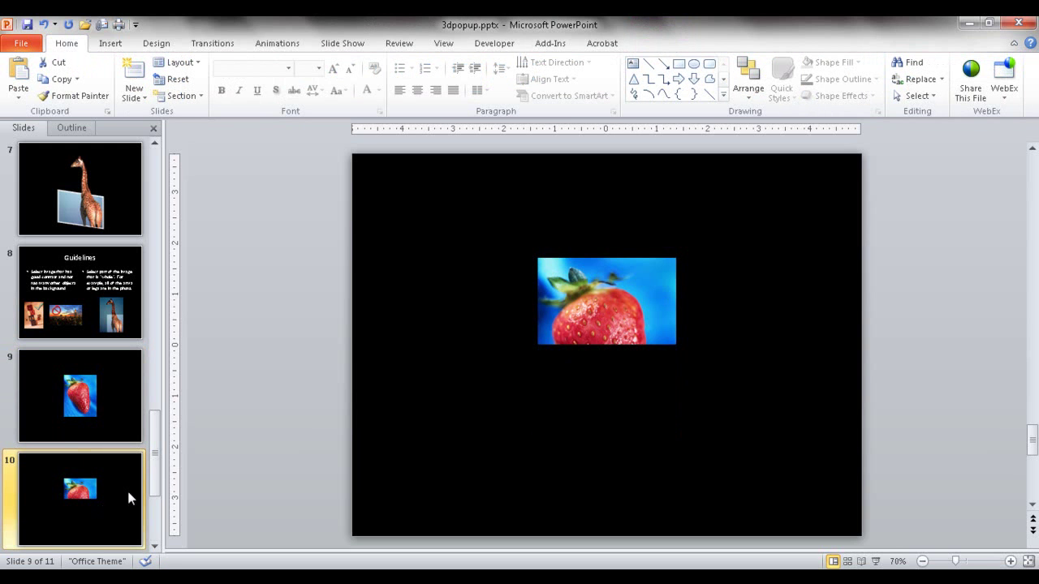
key("ctrl+v")
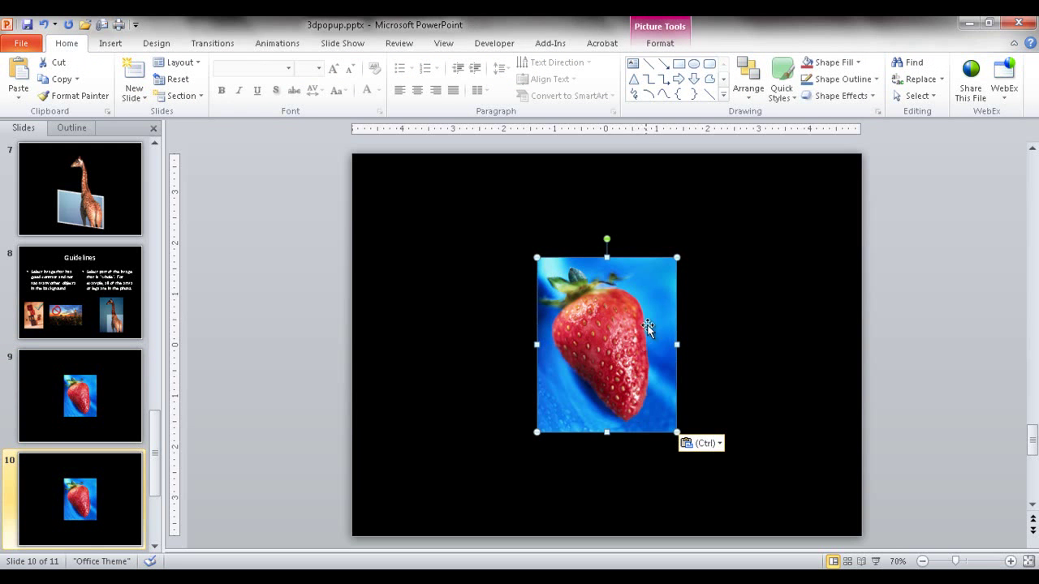
left_click_drag(649, 302, 804, 309)
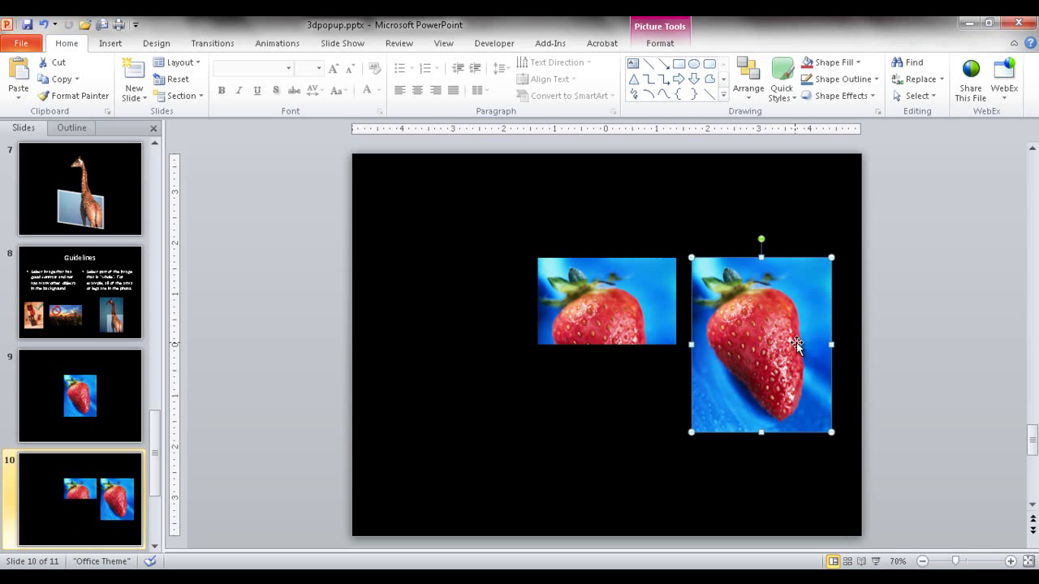
- Start Remove Background on the pasted strawberry photo and fit the kept area around the whole fruit
left_click(657, 47)
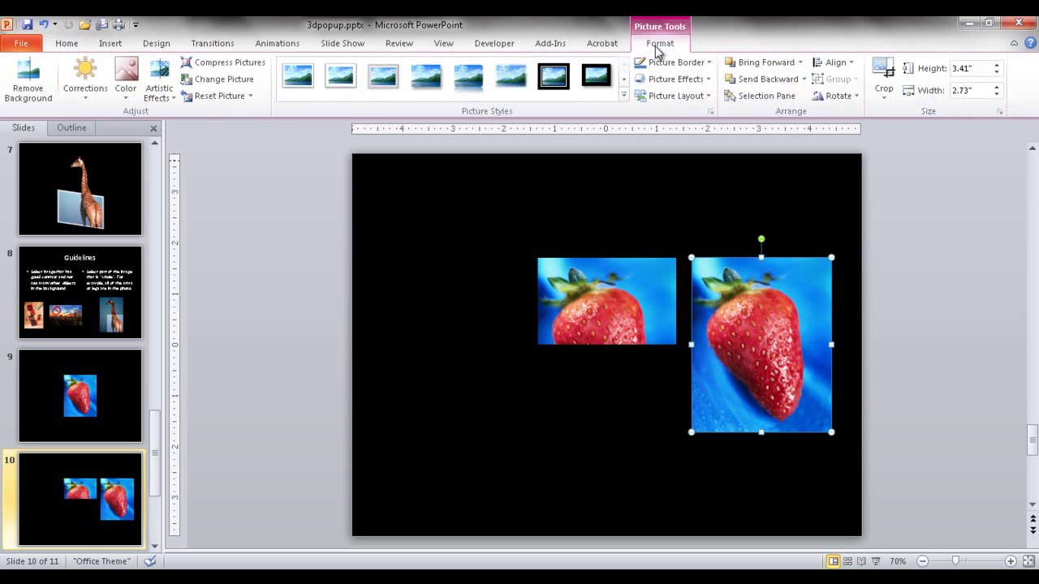
left_click(28, 79)
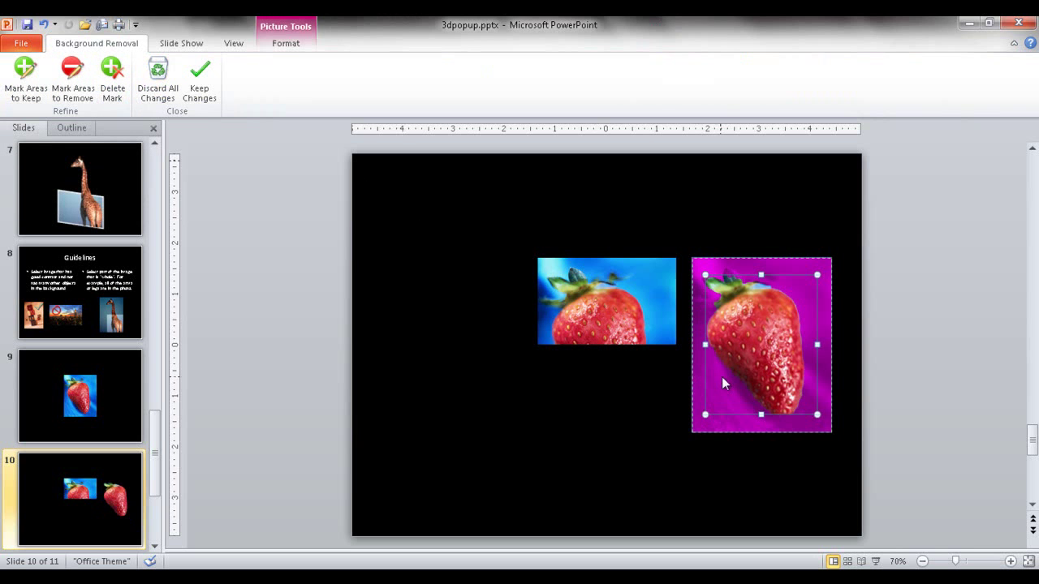
left_click_drag(706, 344, 697, 345)
left_click_drag(759, 274, 756, 262)
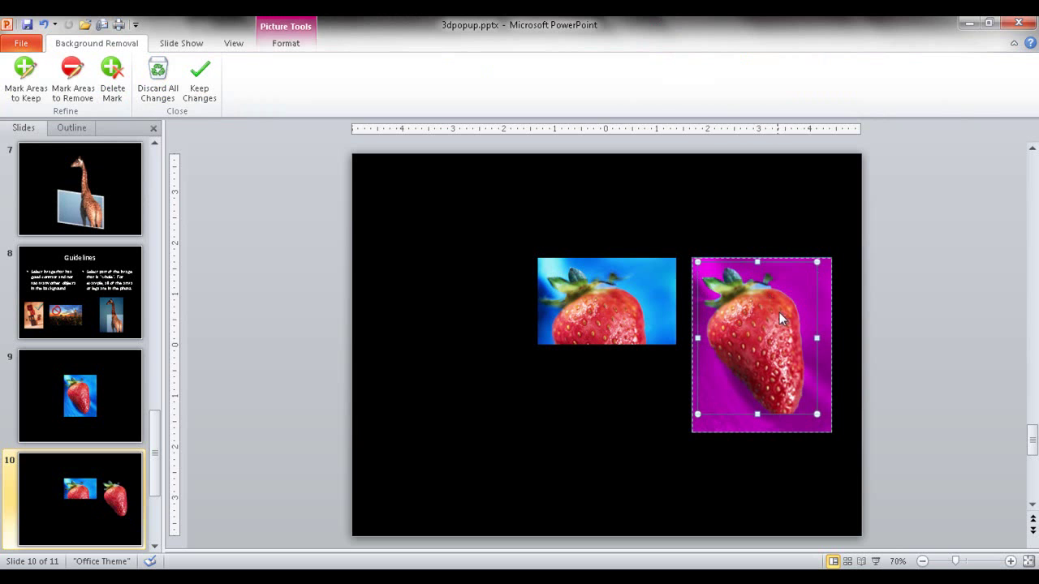
left_click_drag(818, 342, 816, 349)
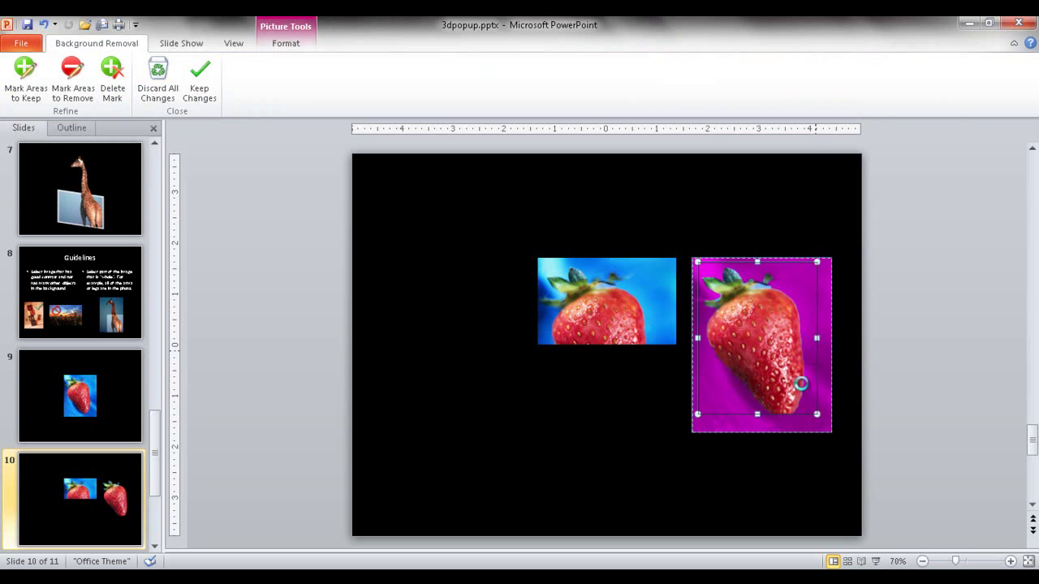
left_click_drag(758, 420, 757, 427)
left_click_drag(818, 343, 823, 343)
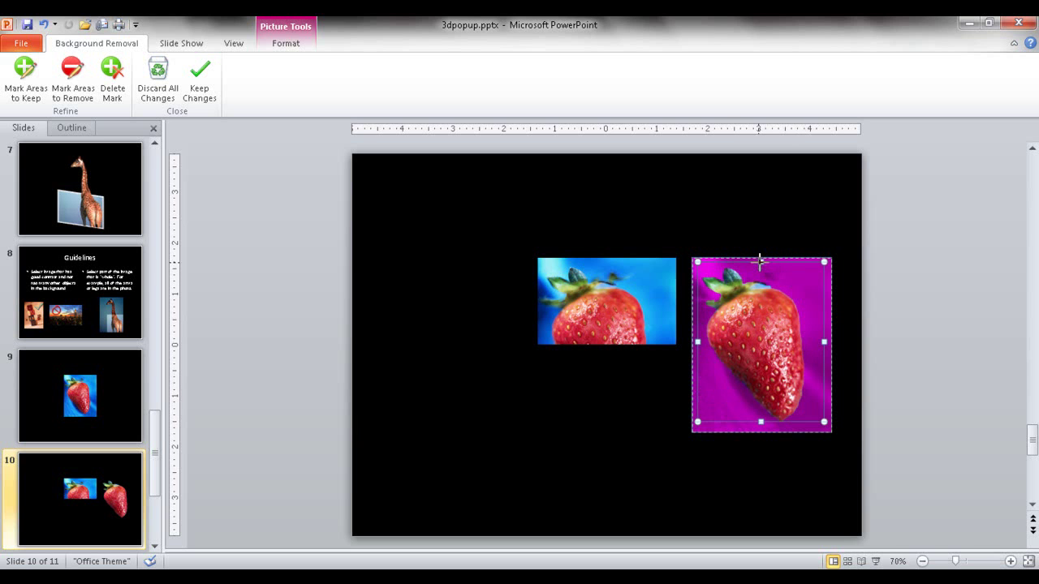
left_click_drag(760, 261, 760, 263)
left_click(694, 342)
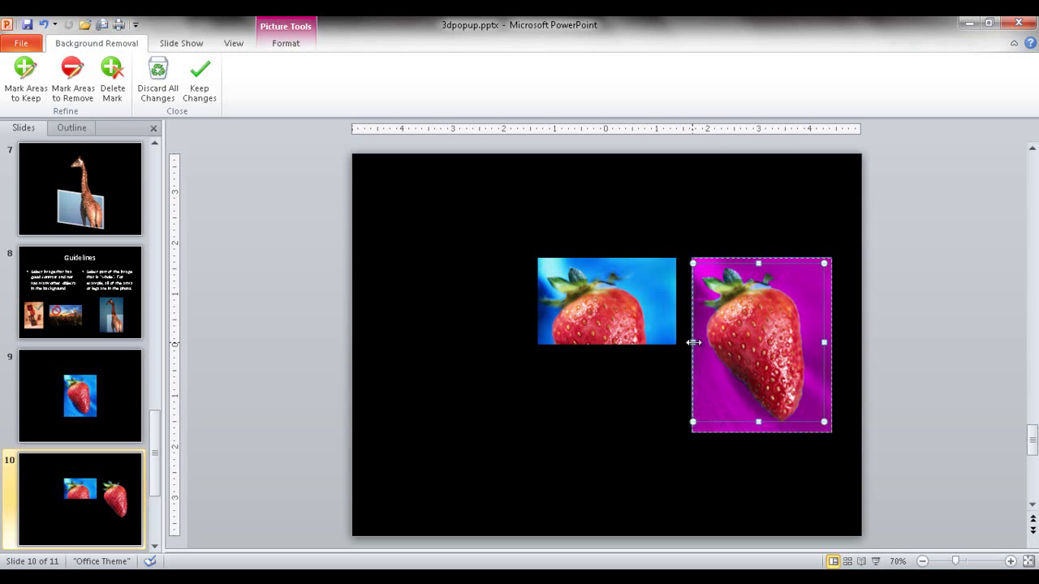
left_click_drag(694, 342, 697, 344)
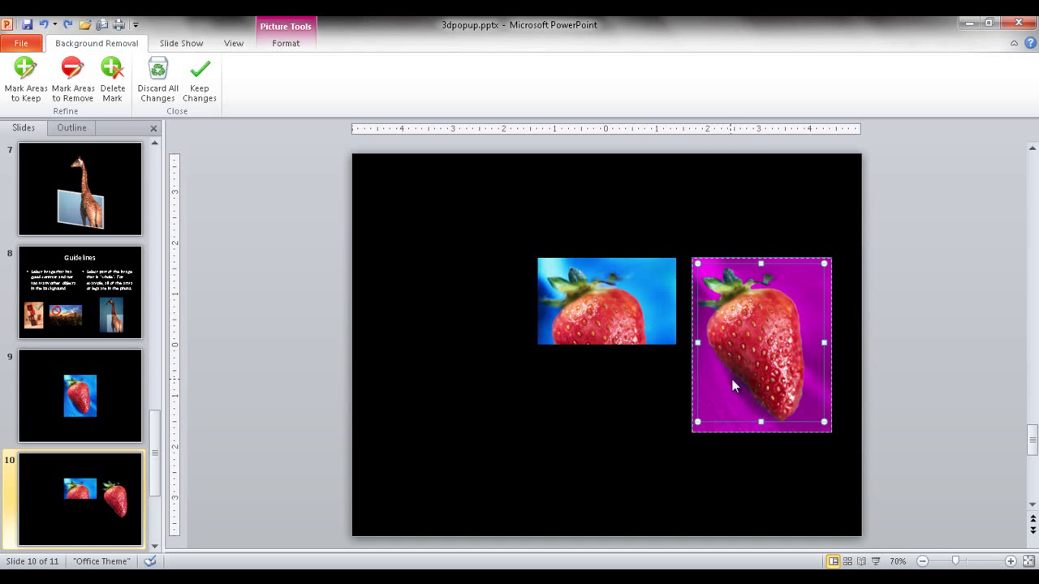
- Zoom in and mark two background spots at the strawberry's left edge for removal
left_click(1010, 561)
left_click(1010, 561)
left_click(1010, 561)
left_click(1010, 561)
left_click(1010, 560)
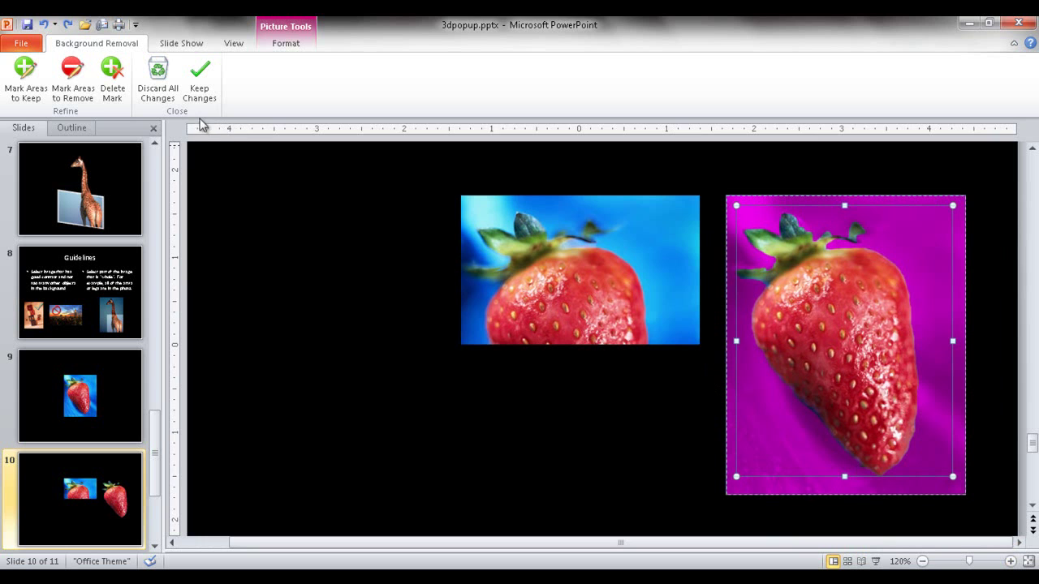
left_click(79, 75)
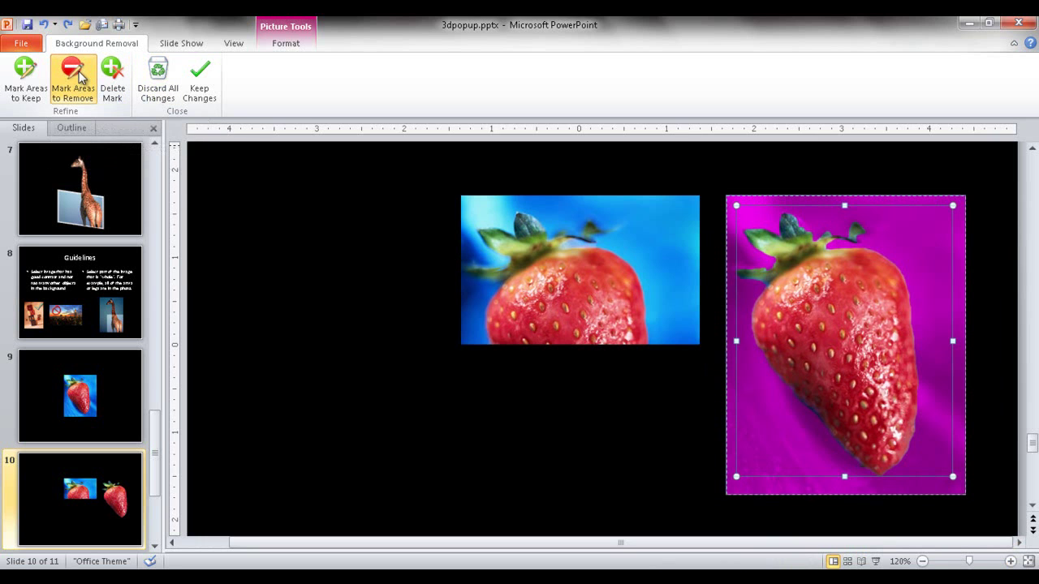
left_click(781, 380)
left_click(796, 400)
- Zoom in closer, mark leftover background along the strawberry's lower-left edge, and fit the slide back
left_click(1010, 562)
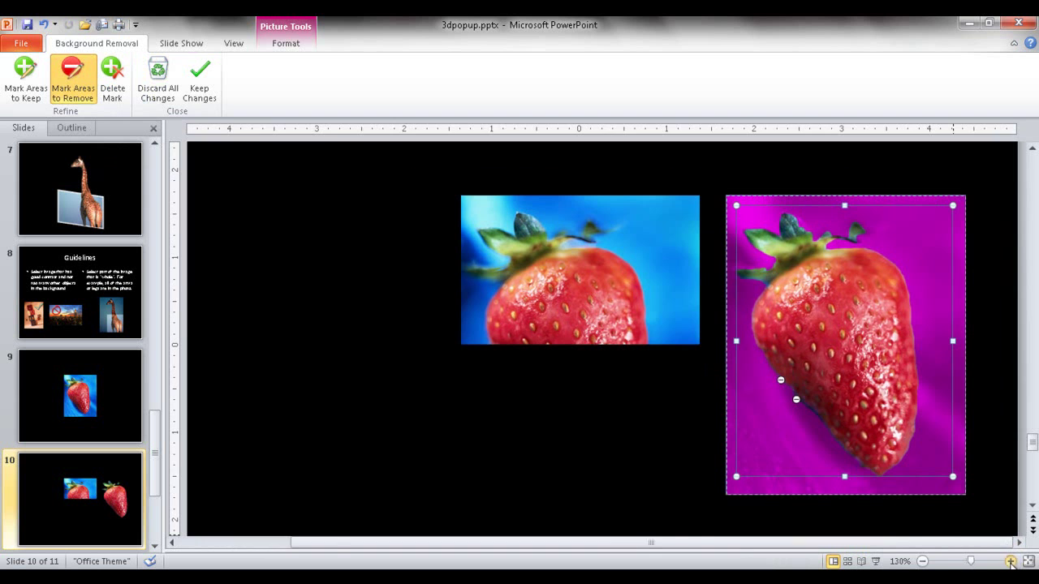
left_click(1011, 561)
left_click(1010, 561)
left_click(1010, 561)
left_click(1011, 561)
left_click(1011, 561)
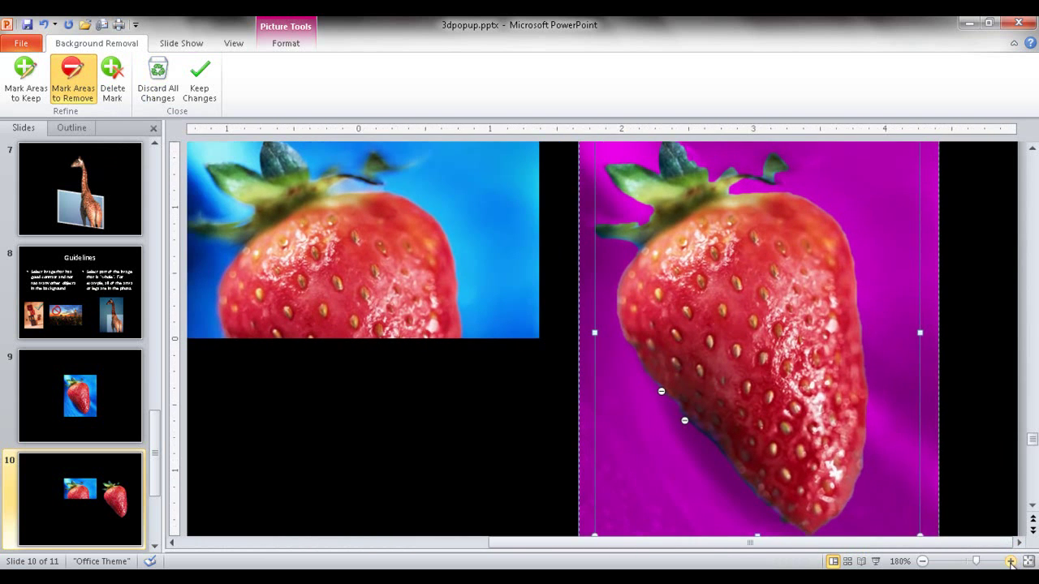
left_click(1011, 562)
left_click(1011, 562)
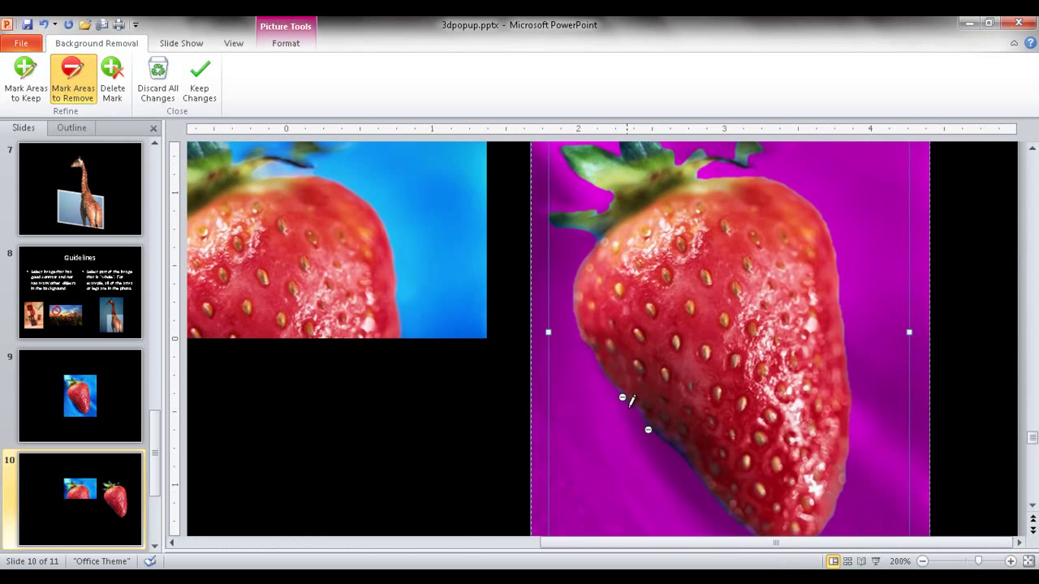
left_click_drag(644, 422, 658, 430)
left_click(699, 479)
left_click(1028, 561)
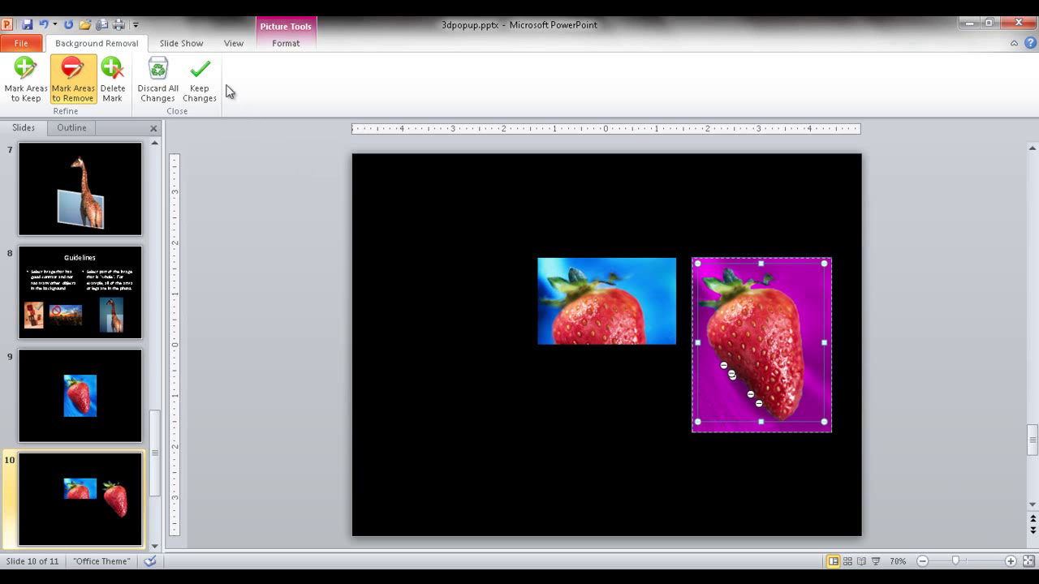
- Apply the background removal and drag the cropped photo onto the strawberry cutout
left_click(201, 79)
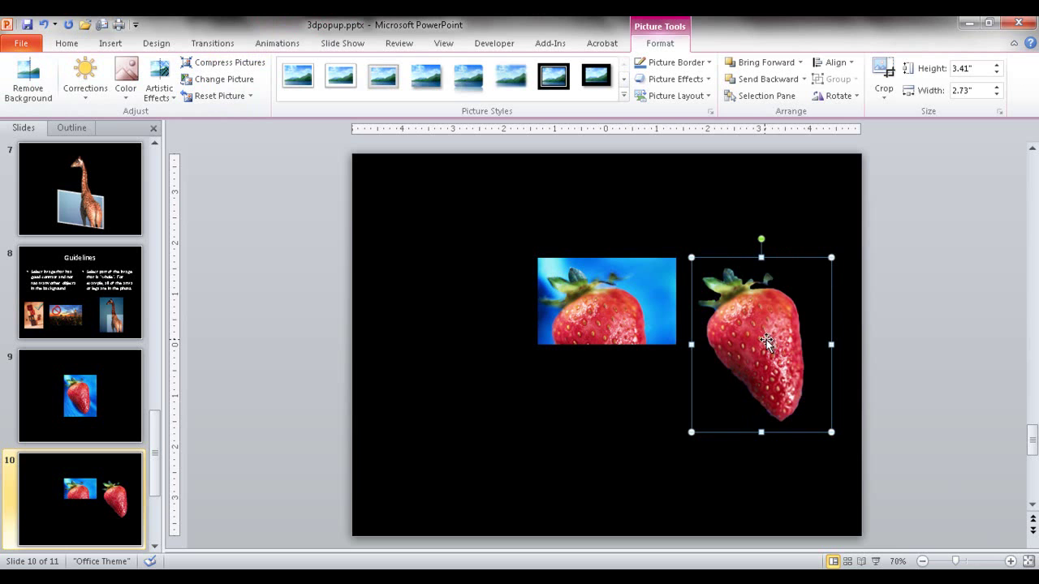
left_click_drag(629, 297, 787, 310)
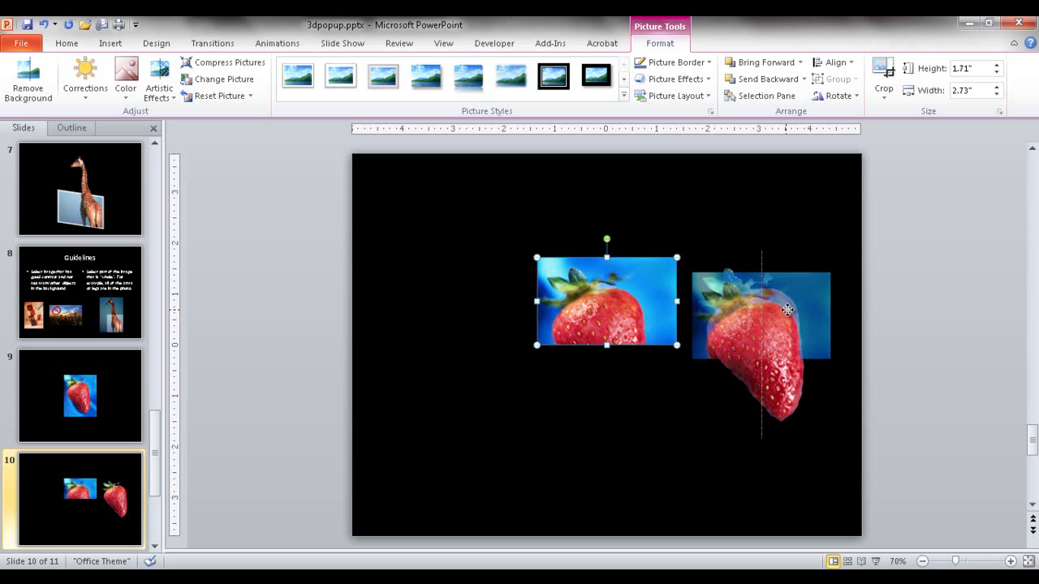
left_click_drag(787, 310, 787, 310)
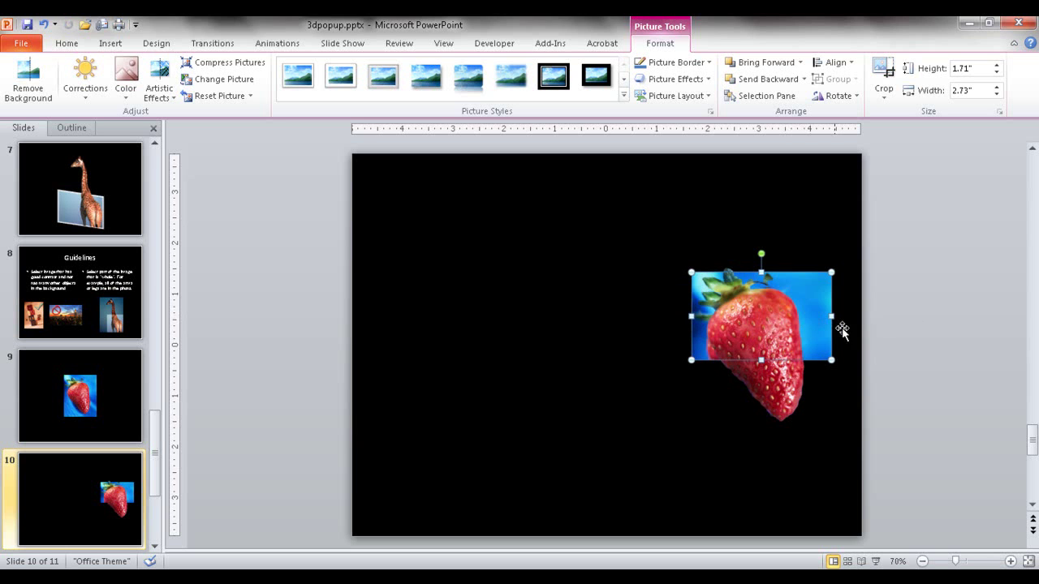
- Nudge the strawberry cut-out with arrow and Ctrl+arrow keys until it matches the photo's strawberry
left_click(783, 335)
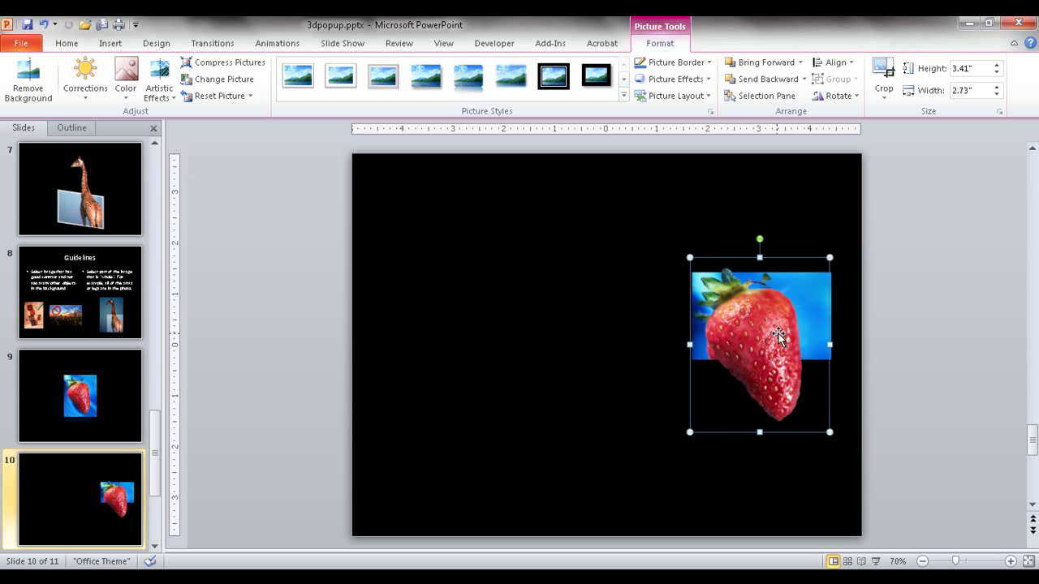
key("Left")
key("Left")
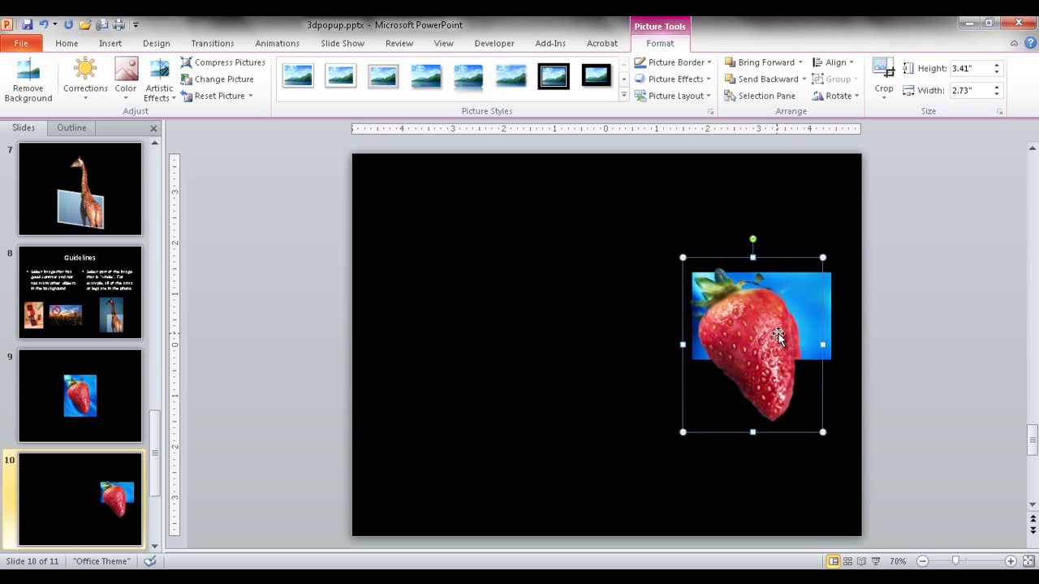
key("Down")
key("Down")
key("Right")
key("Right")
key("Down")
key("Right")
key("Right")
key("Left")
key("Left")
key("Left")
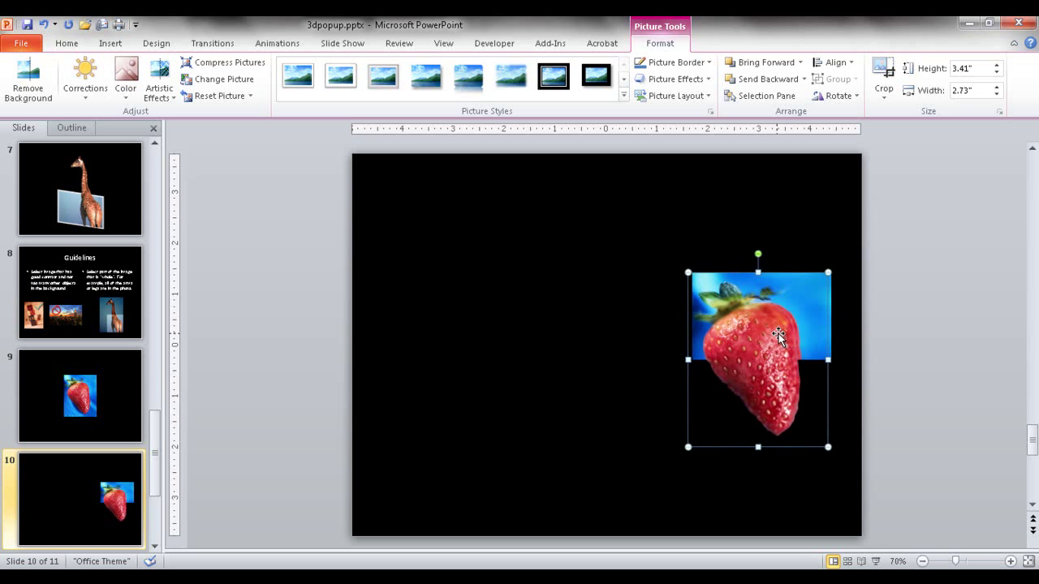
key("Right")
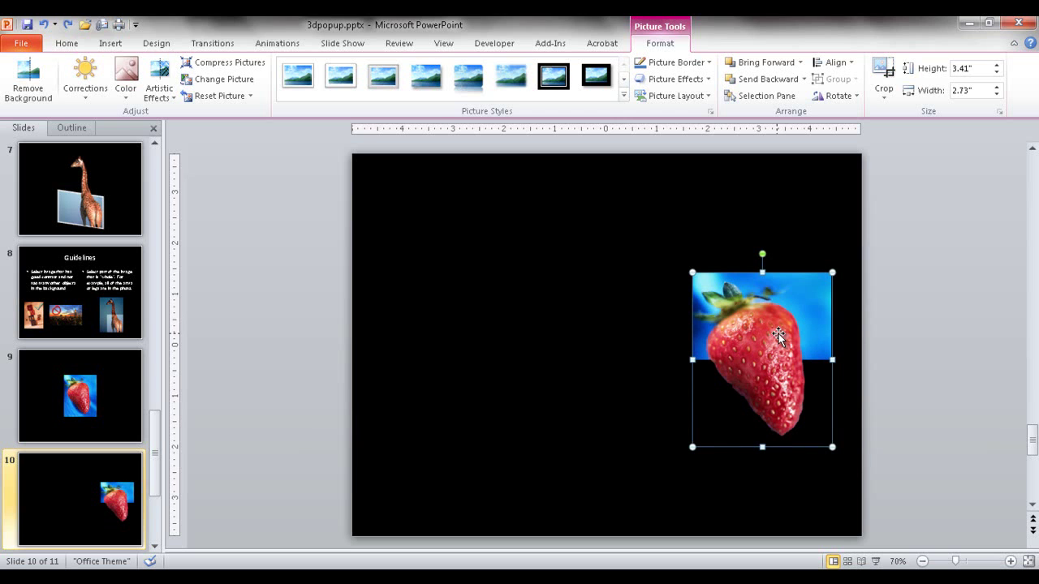
key("ctrl+Right")
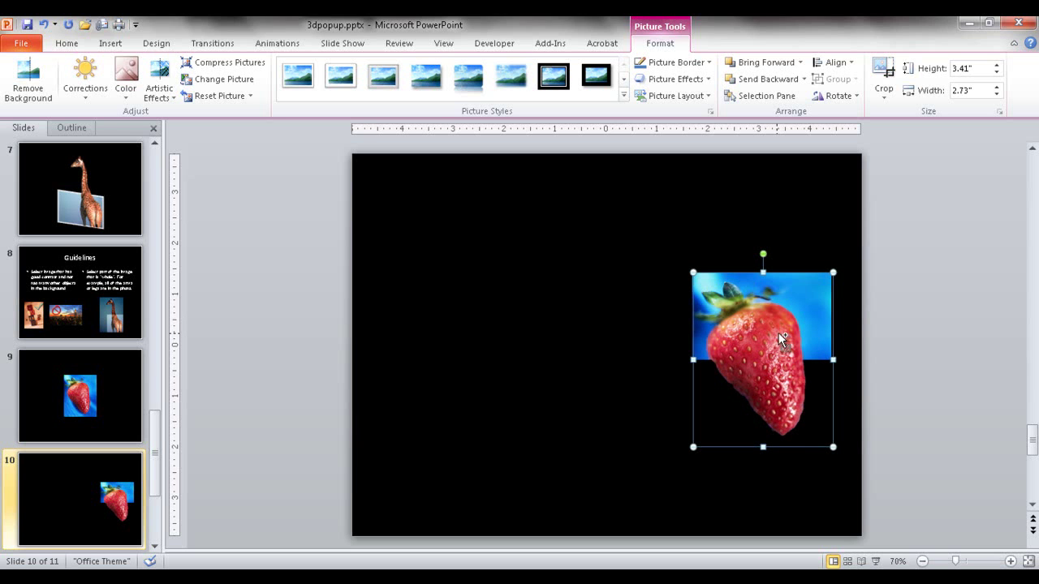
key("ctrl+Right")
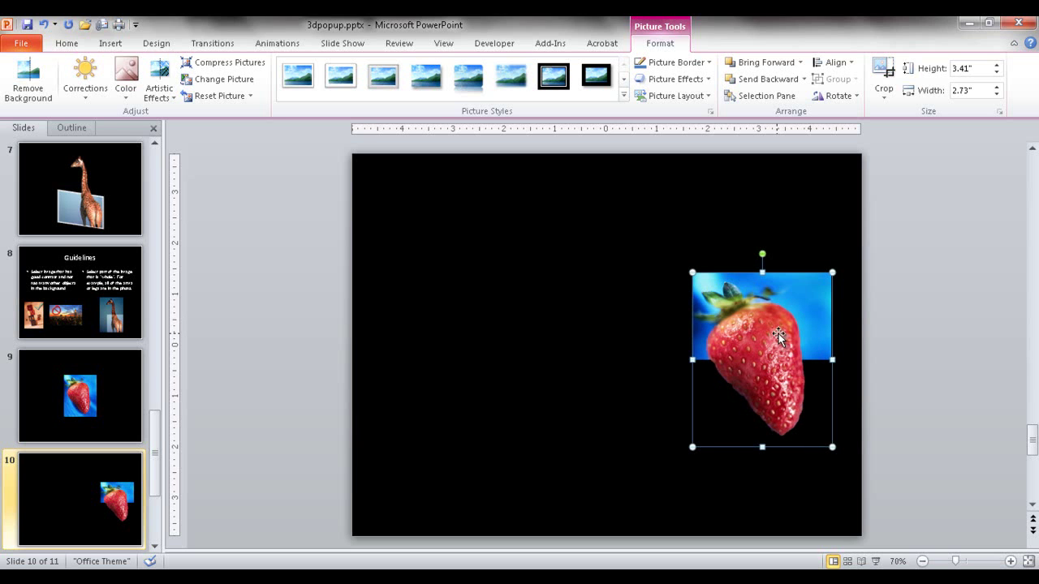
key("ctrl+Right")
key("ctrl+Left")
key("ctrl+Left")
key("ctrl+Left")
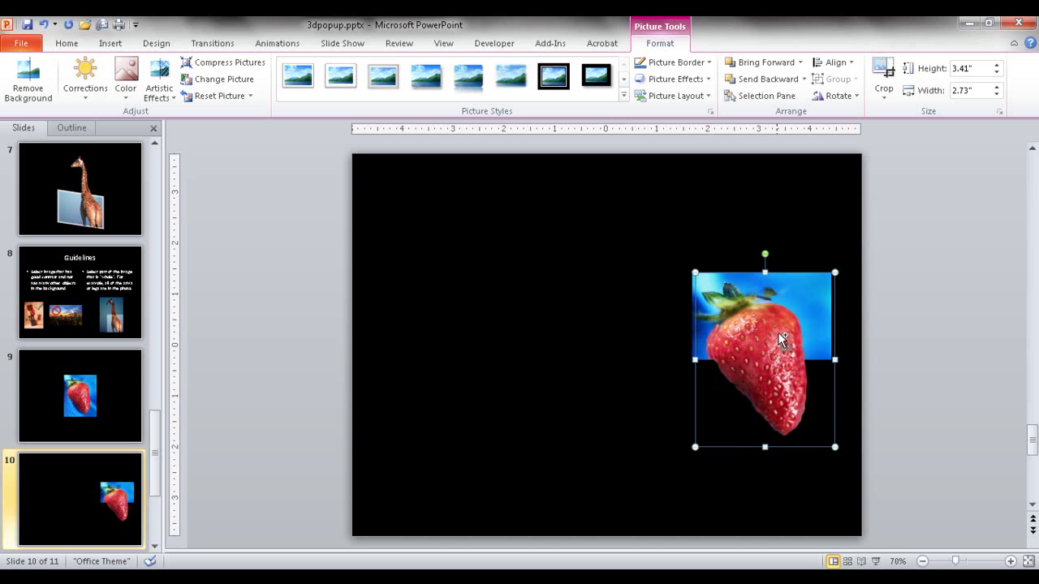
key("ctrl+Left")
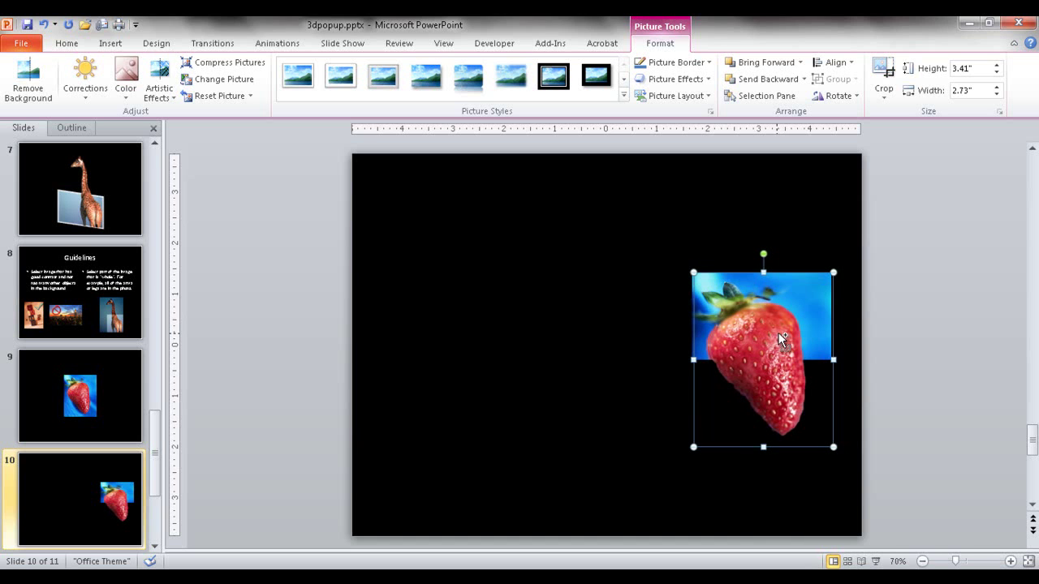
key("ctrl+Left")
key("ctrl+Left")
key("ctrl+Left")
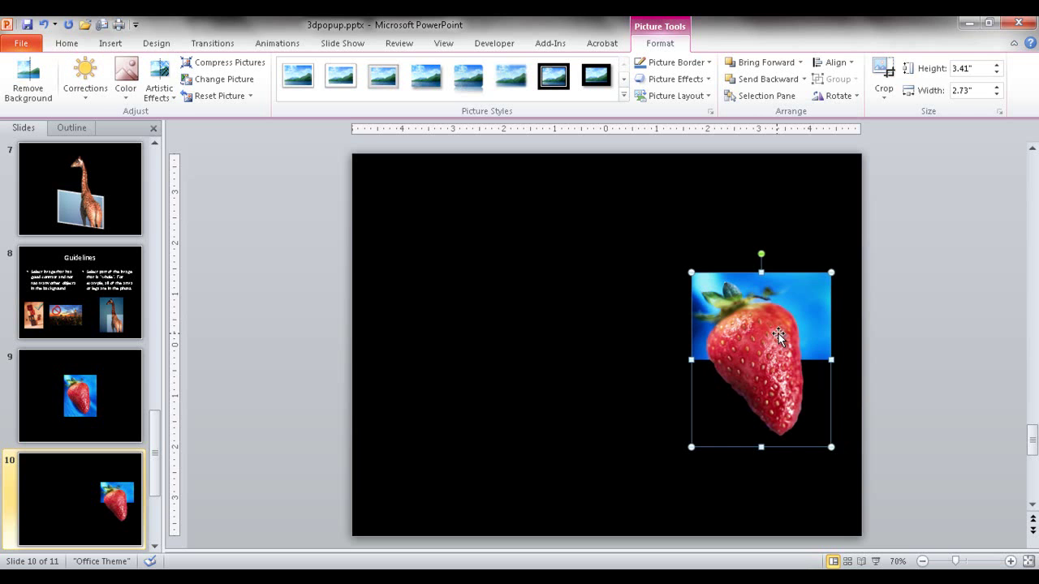
left_click(607, 320)
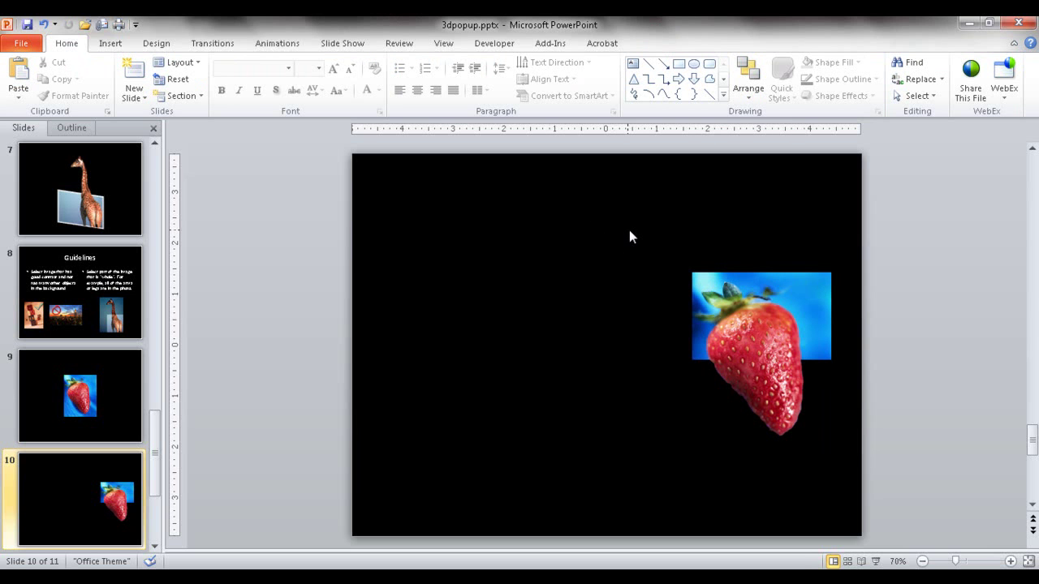
- Marquee-select the strawberry cut-out and cropped photo and group them
left_click(806, 289)
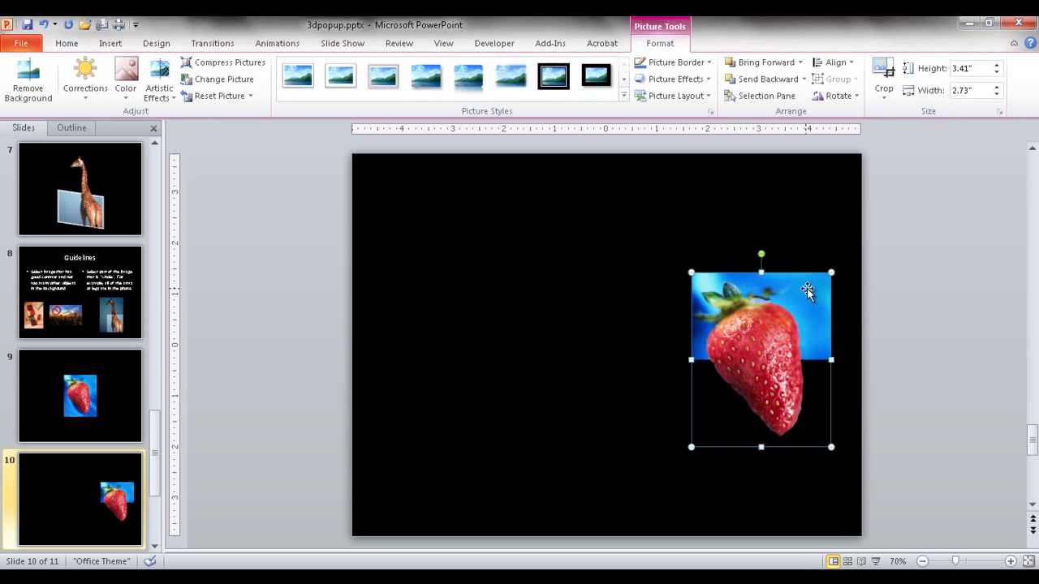
left_click(640, 229)
left_click_drag(641, 244, 846, 477)
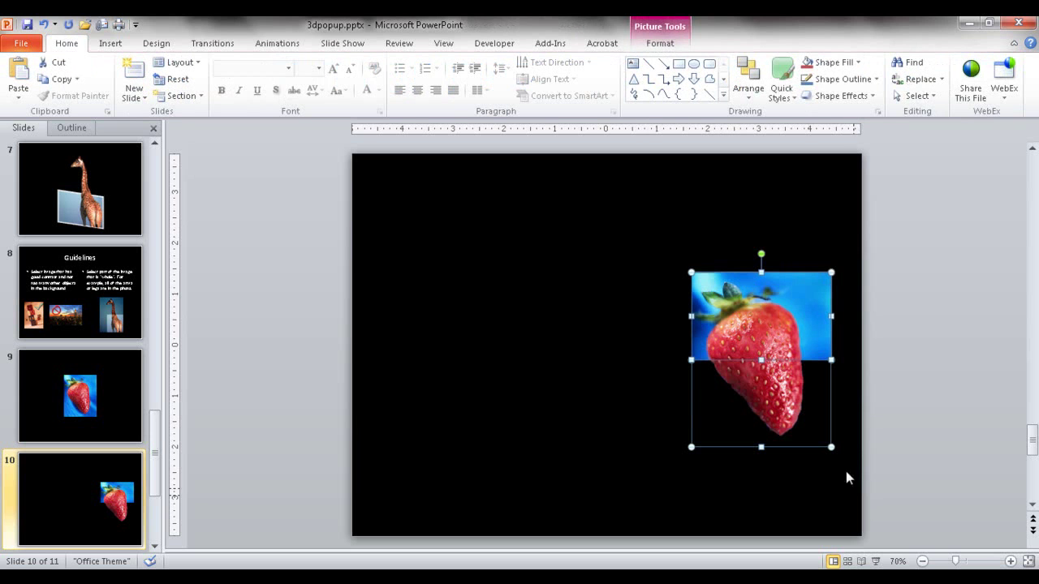
right_click(789, 291)
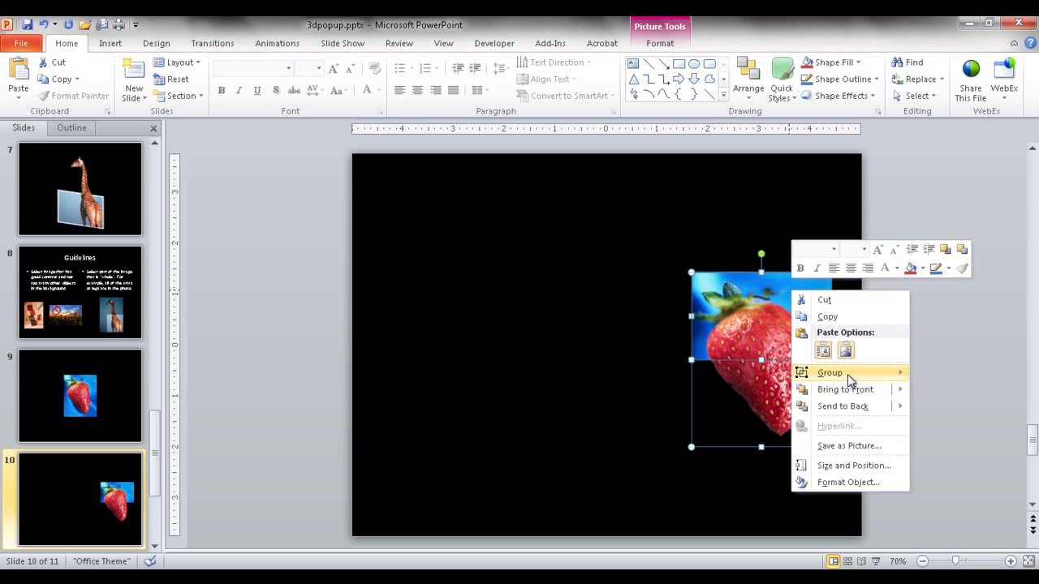
mouse_move(850, 382)
left_click(933, 380)
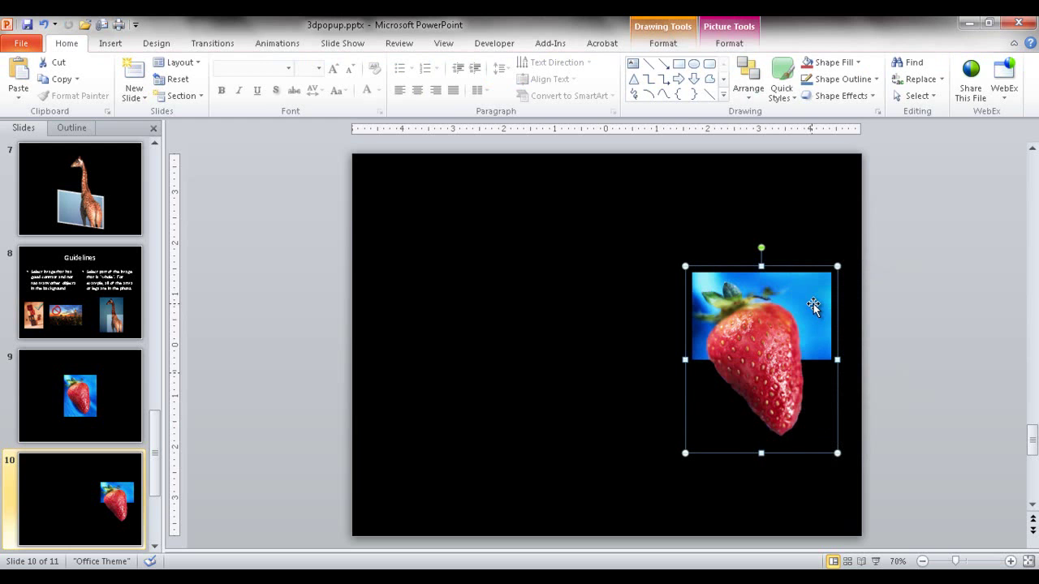
- Centre the strawberry group on the slide with Align Center and Align Middle
left_click(729, 44)
left_click(830, 65)
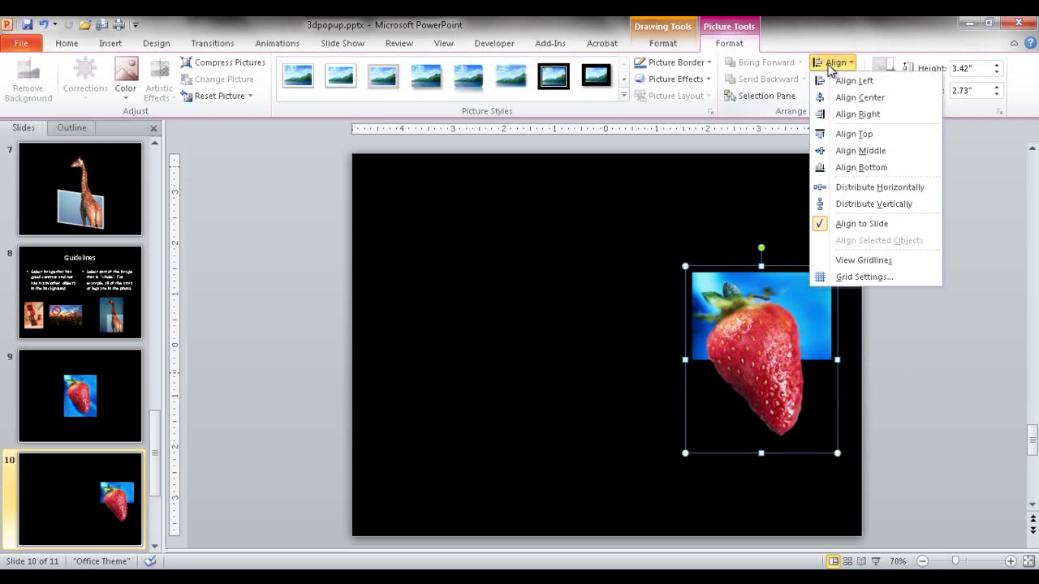
left_click(859, 97)
left_click(832, 62)
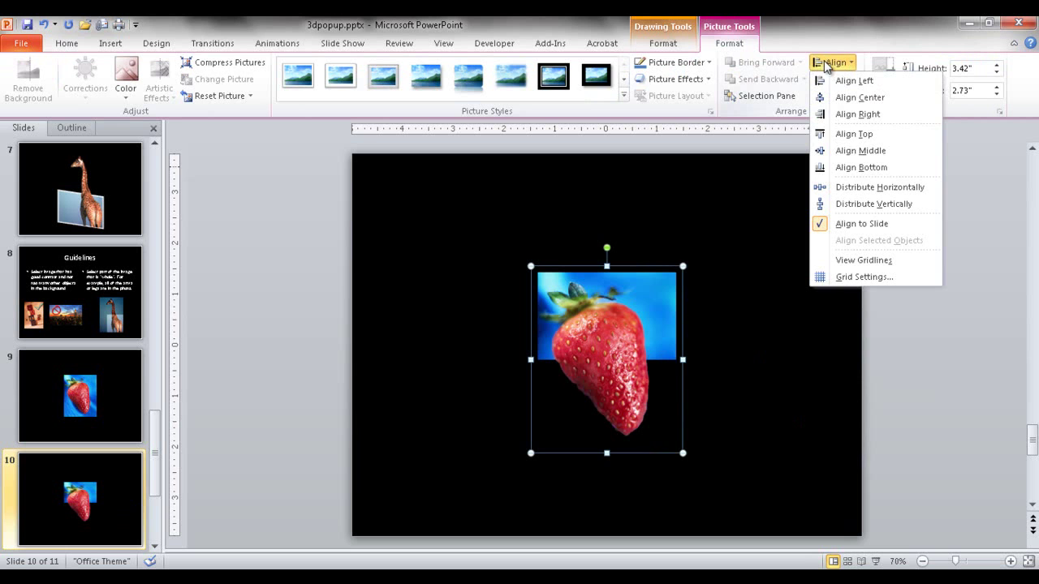
left_click(865, 151)
left_click(739, 369)
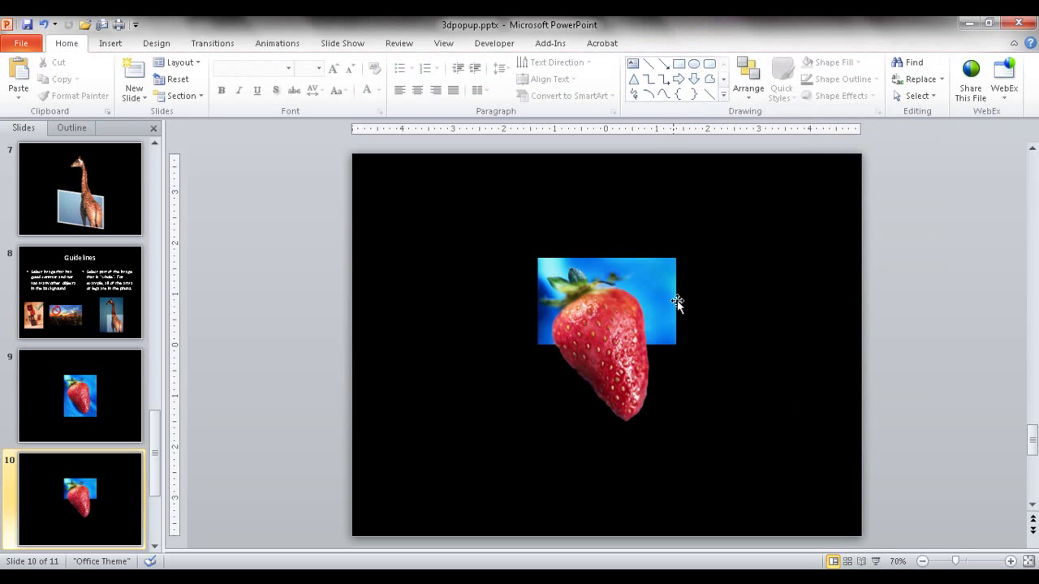
left_click(633, 271)
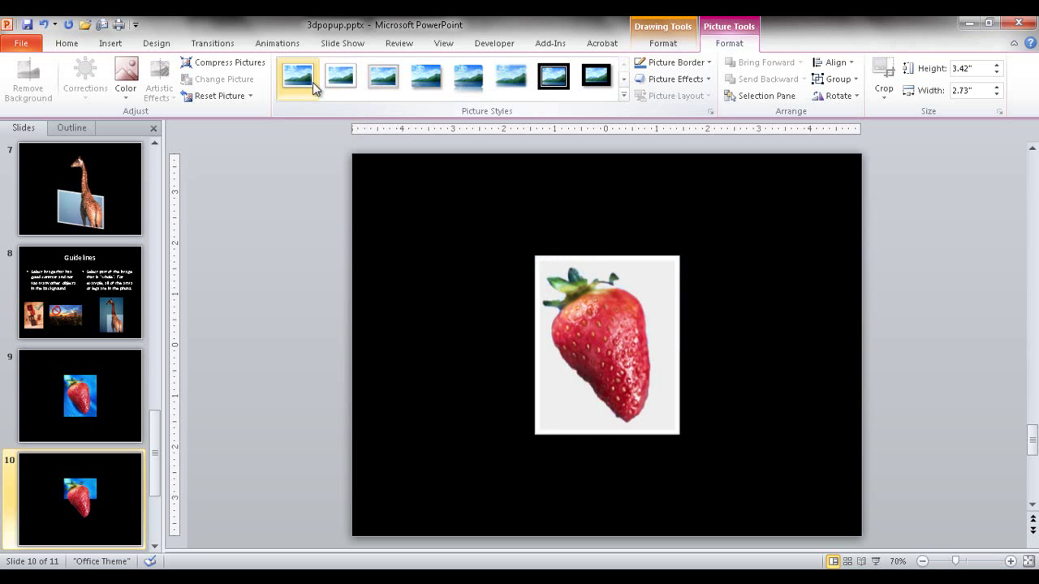
- Ungroup the strawberry cut-out and cropped photo
left_click(772, 323)
left_click(656, 285)
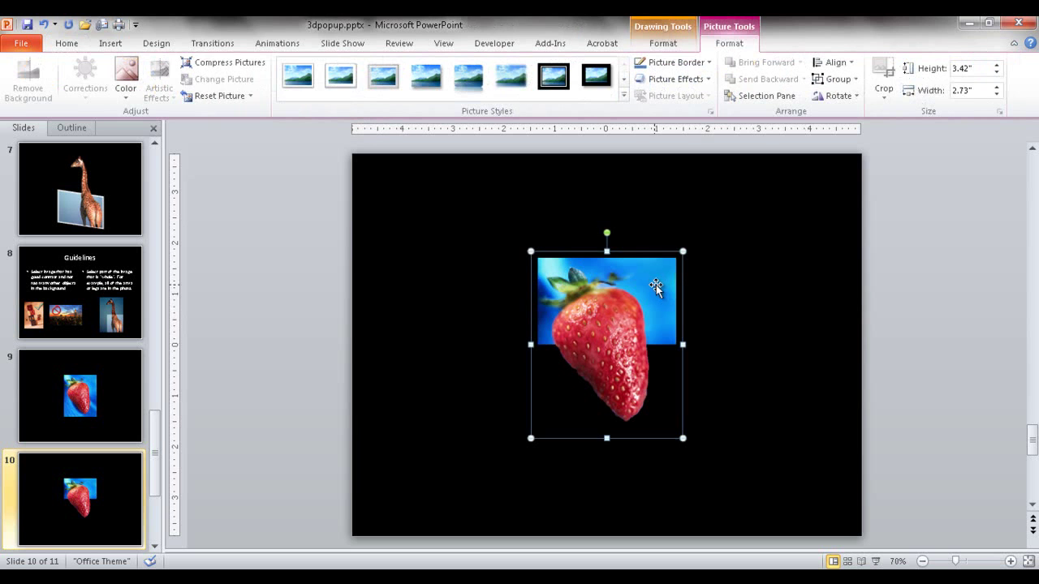
right_click(656, 286)
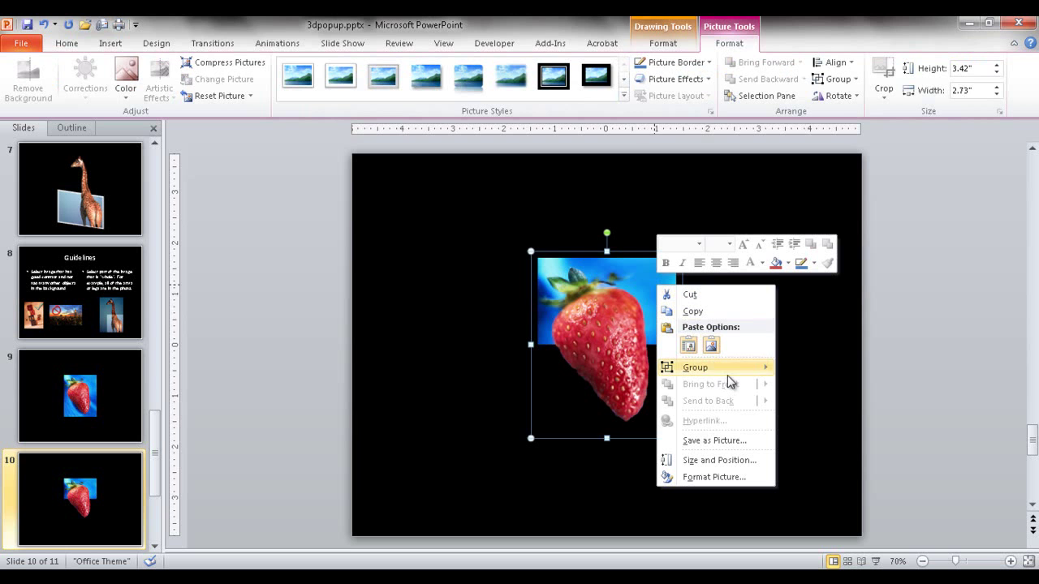
mouse_move(727, 375)
left_click(818, 405)
- Send the strawberry cut-out to the back, behind the photo
left_click(821, 365)
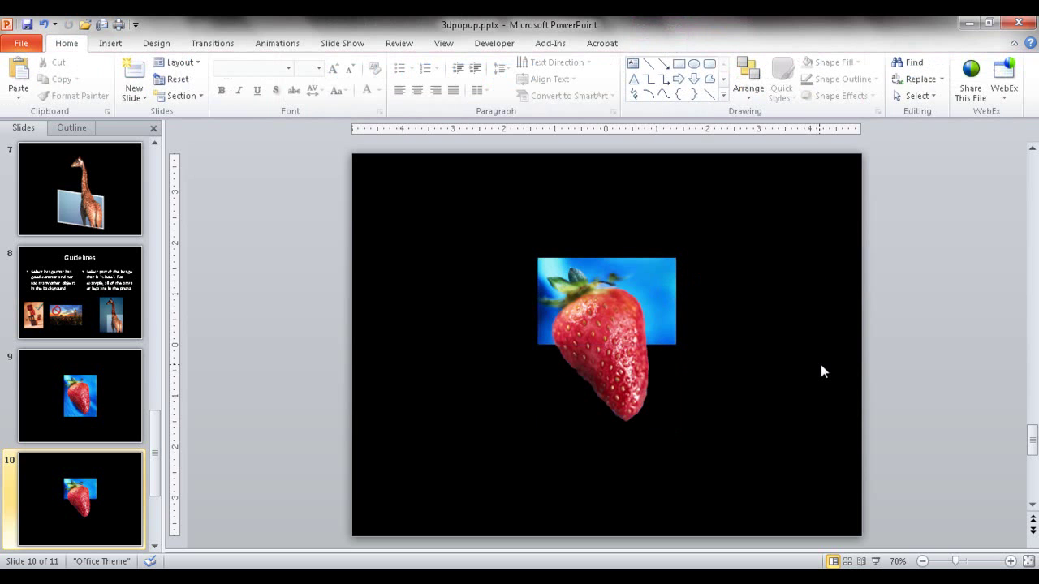
left_click(674, 279)
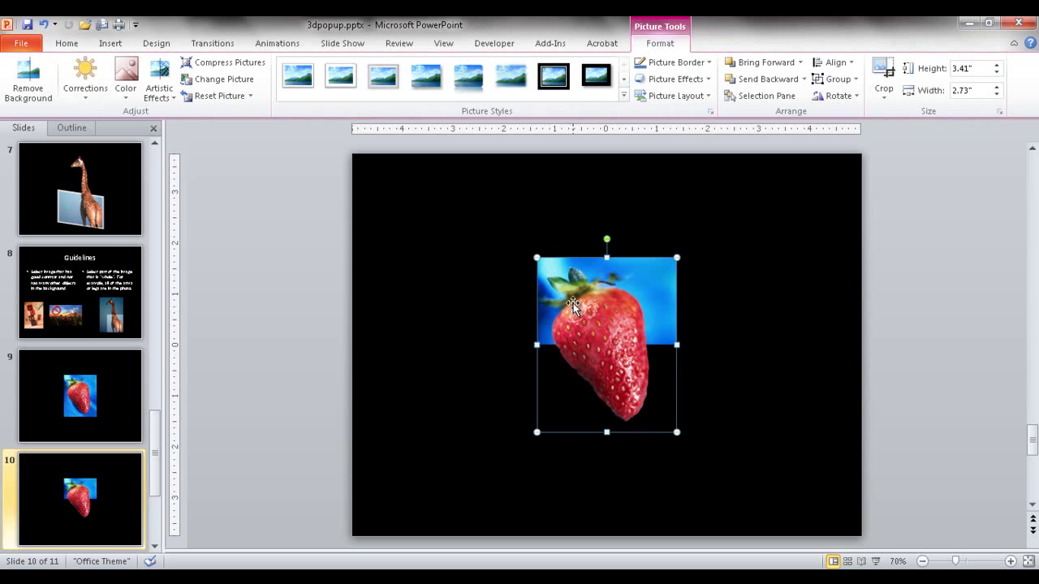
right_click(651, 288)
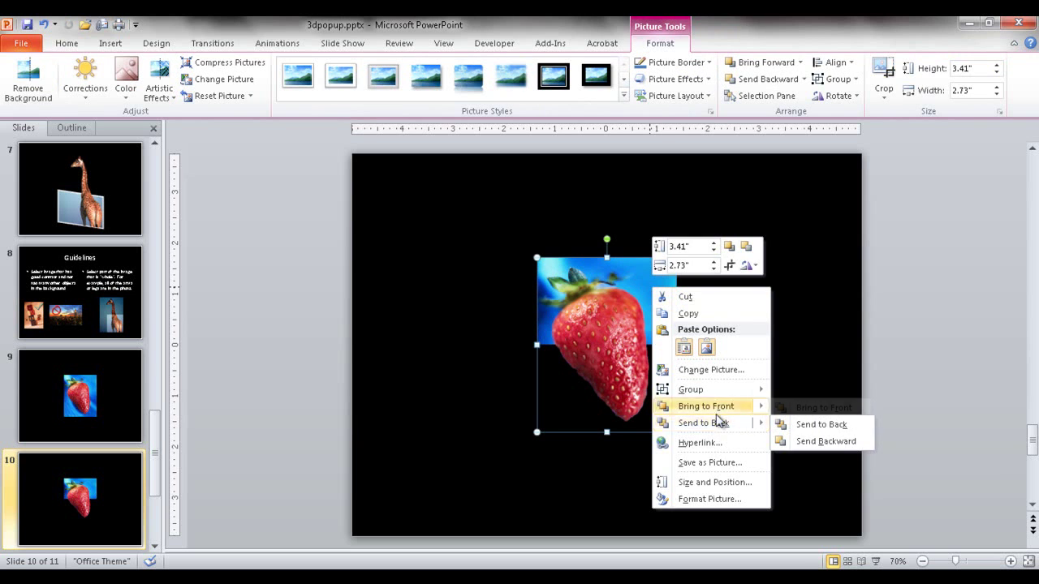
left_click(716, 422)
- Apply the Simple Frame, White picture style to the blue-background strawberry photo
left_click(722, 349)
left_click(655, 283)
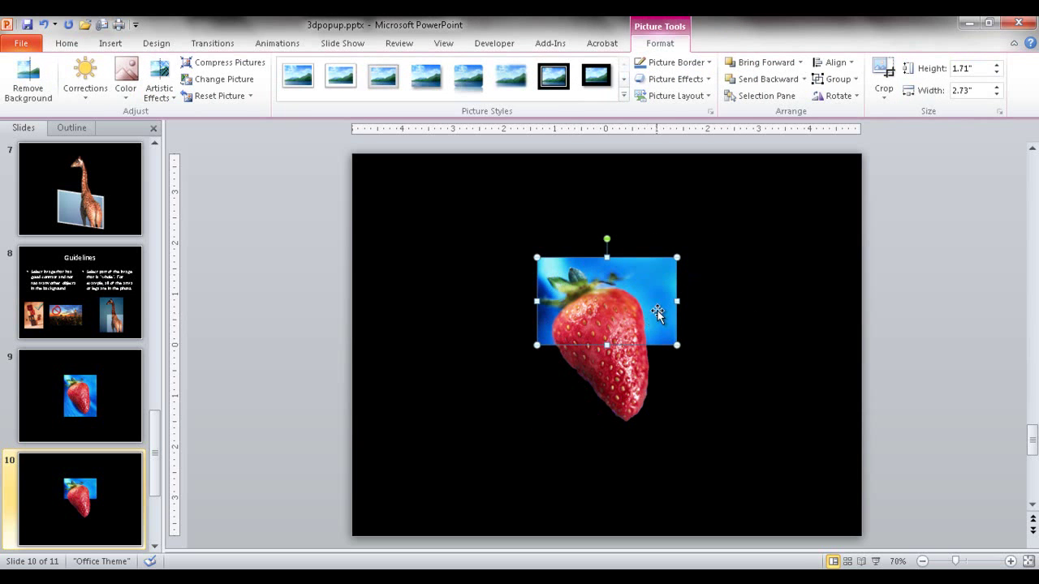
left_click(302, 86)
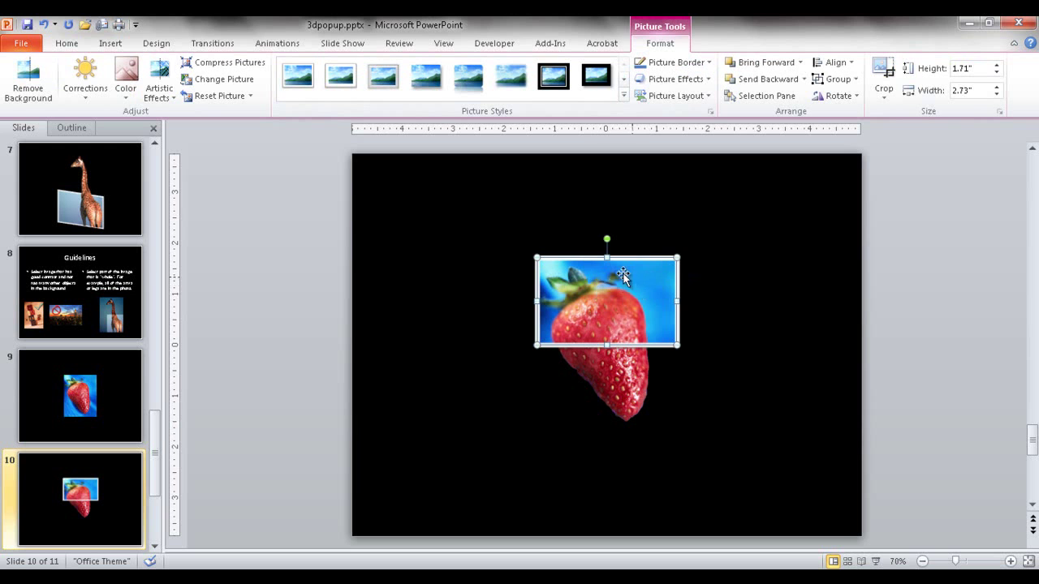
- Send the white-framed strawberry photo behind the cutout strawberry
right_click(656, 295)
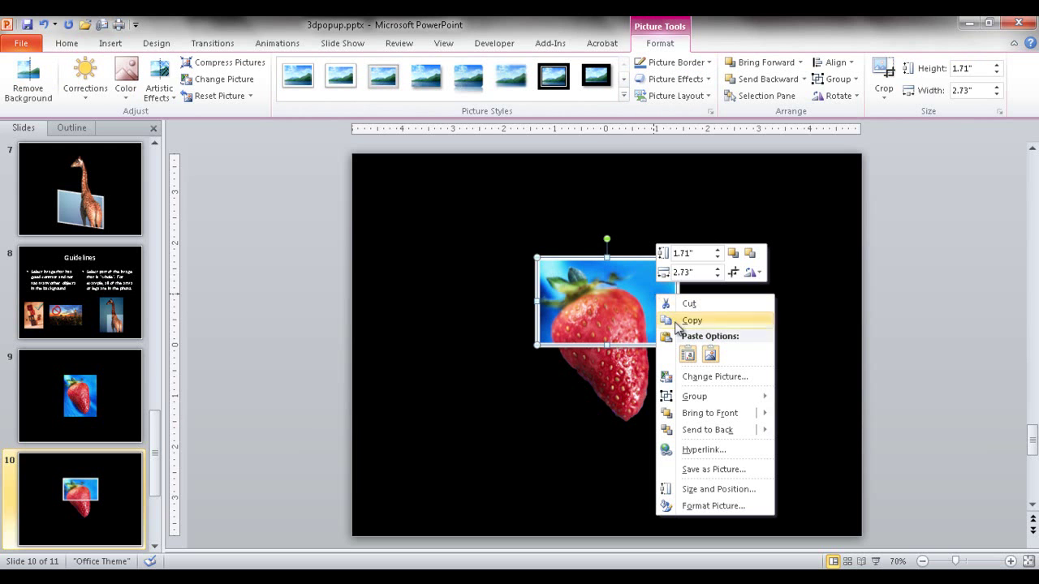
left_click(714, 430)
left_click(721, 396)
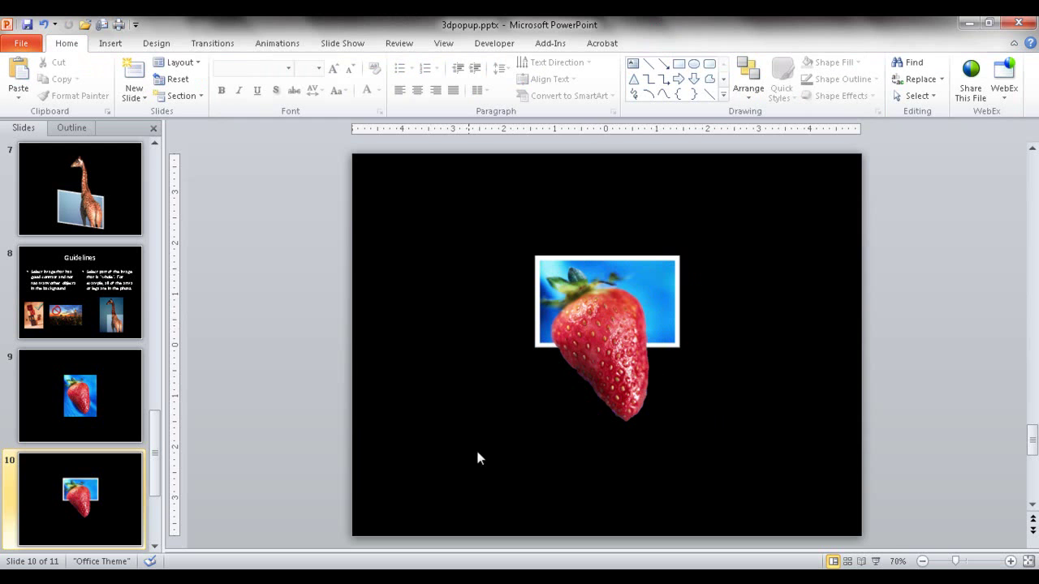
- Marquee-select both strawberry pictures, group them, and deselect to check the result
left_click_drag(504, 209, 729, 450)
right_click(641, 278)
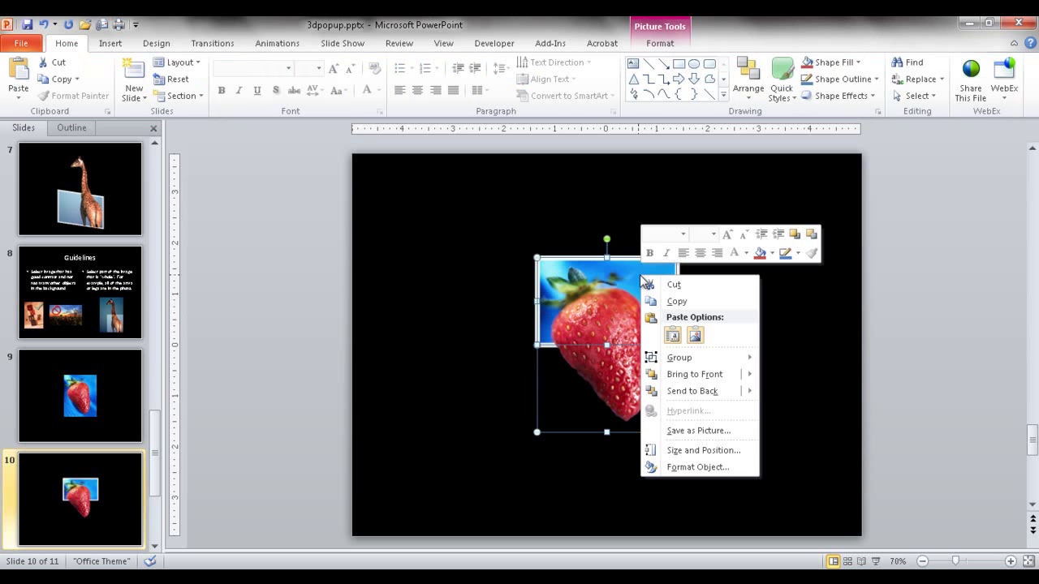
mouse_move(720, 358)
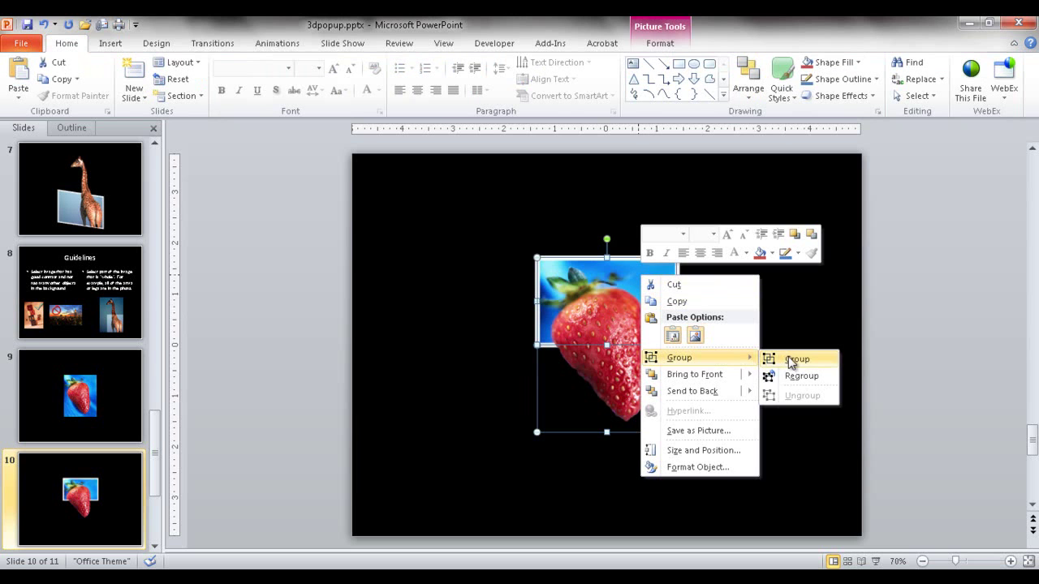
left_click(788, 356)
left_click(810, 331)
left_click(662, 299)
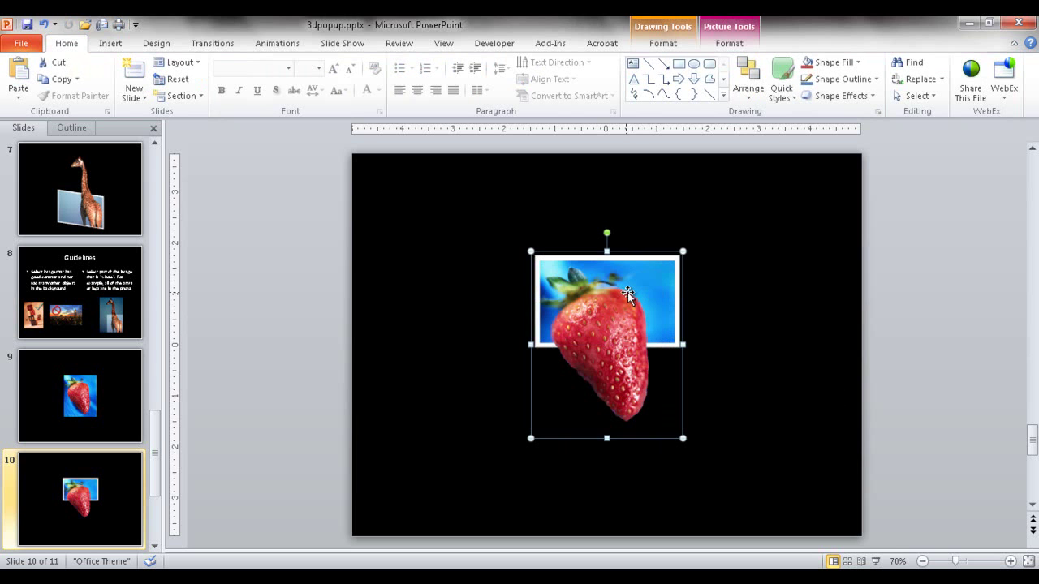
left_click(735, 289)
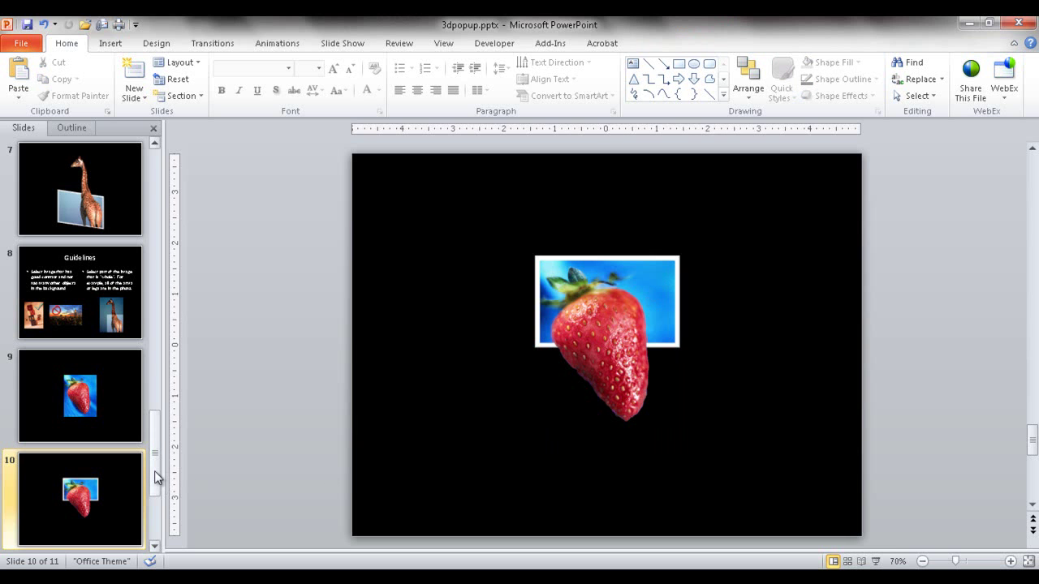
- Duplicate giraffe slide 11 with Ctrl+D
scroll(99, 493, "down", 1)
left_click(99, 493)
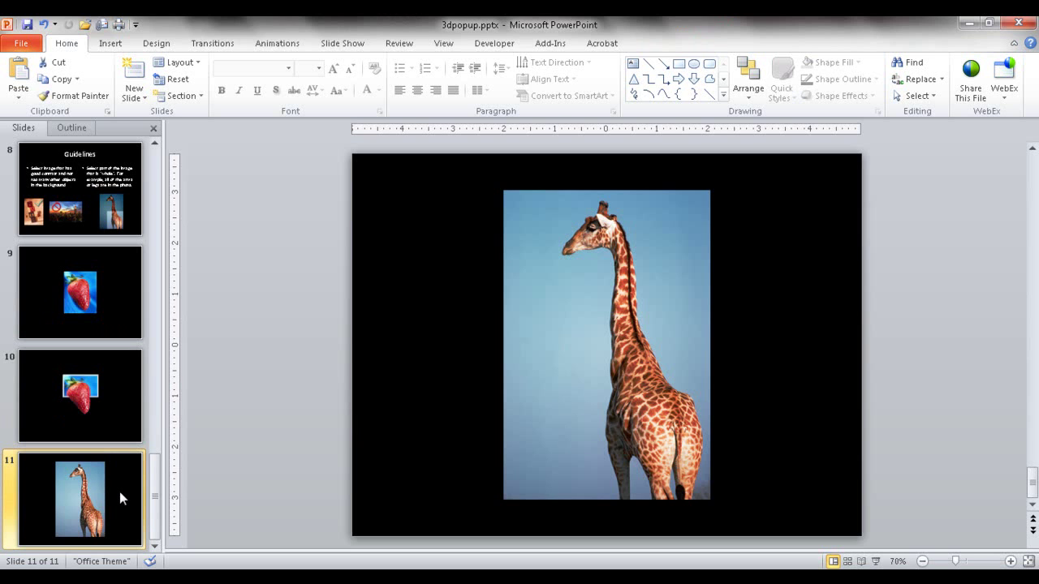
key("ctrl+d")
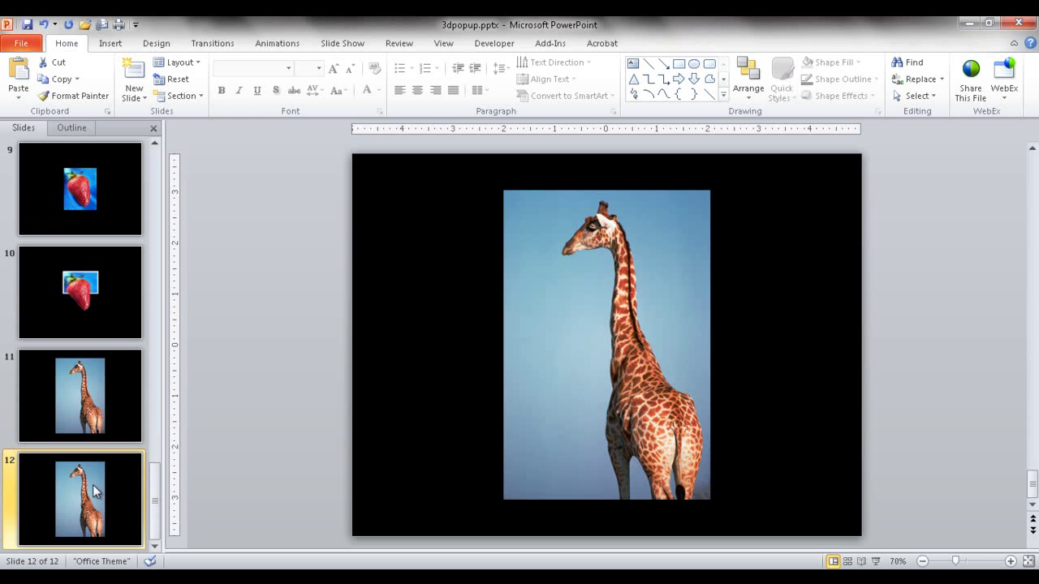
- Crop the copied giraffe photo from the top, removing the head and neck
left_click(604, 363)
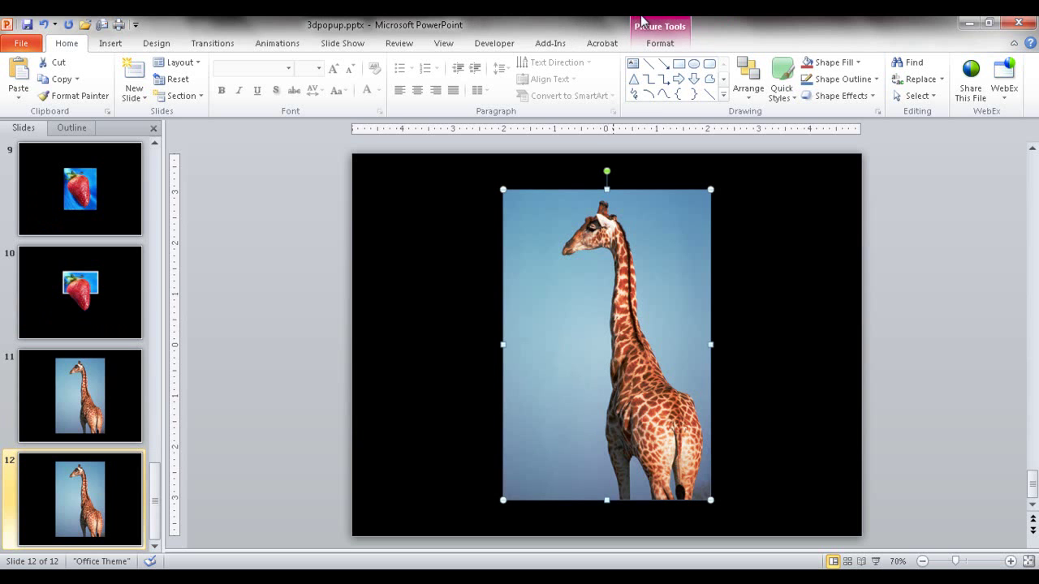
left_click(660, 43)
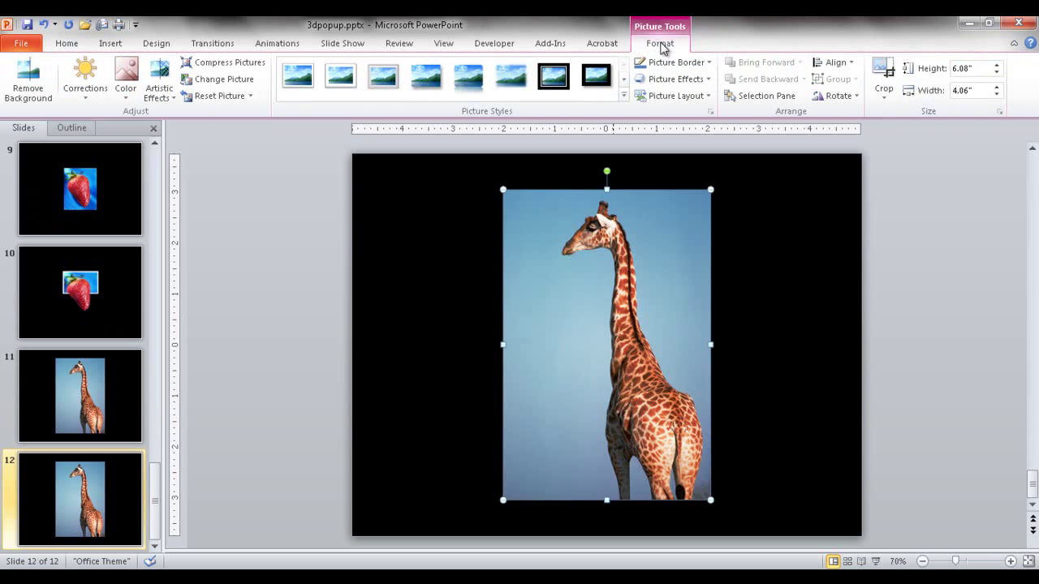
left_click(883, 77)
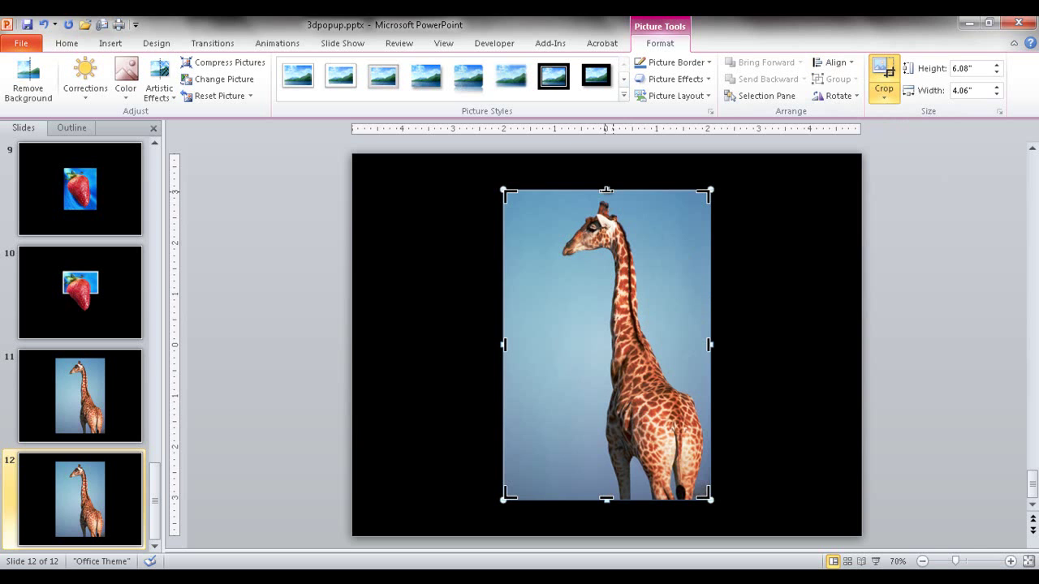
left_click_drag(606, 191, 625, 355)
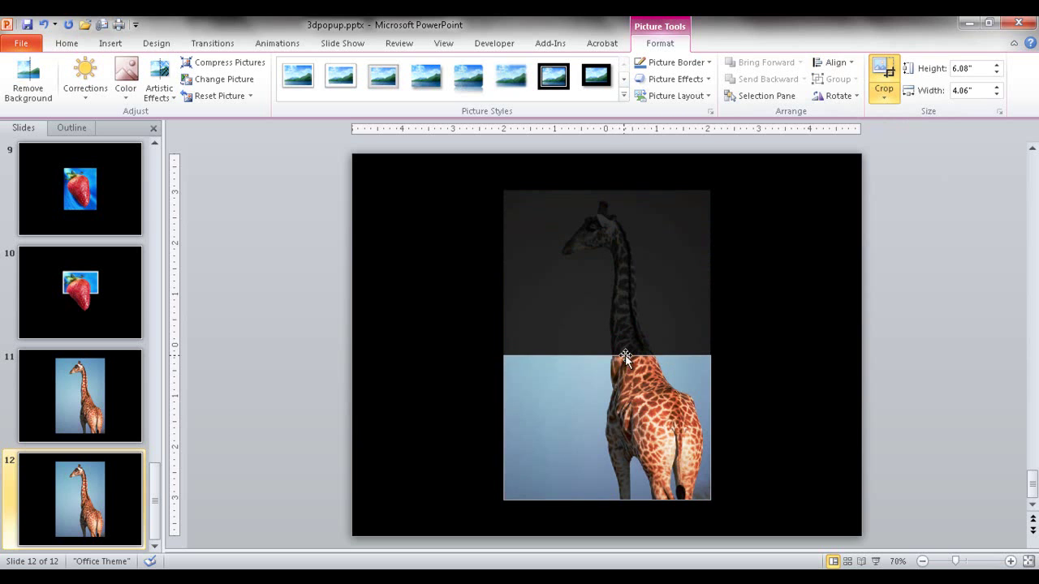
left_click(885, 75)
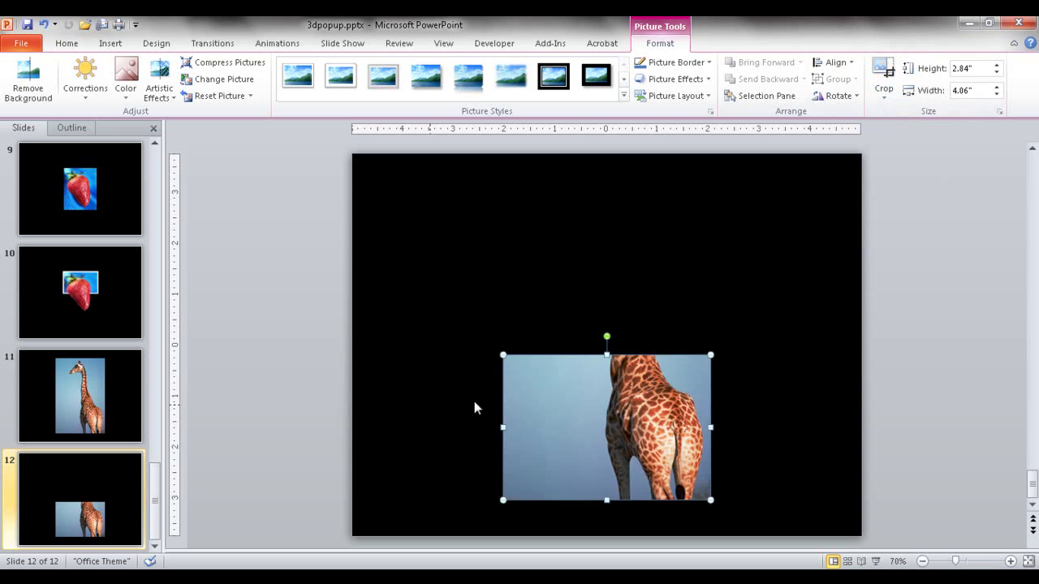
left_click(121, 410)
- Paste the full giraffe photo from slide 11 onto slide 12 and shift it right
left_click(542, 295)
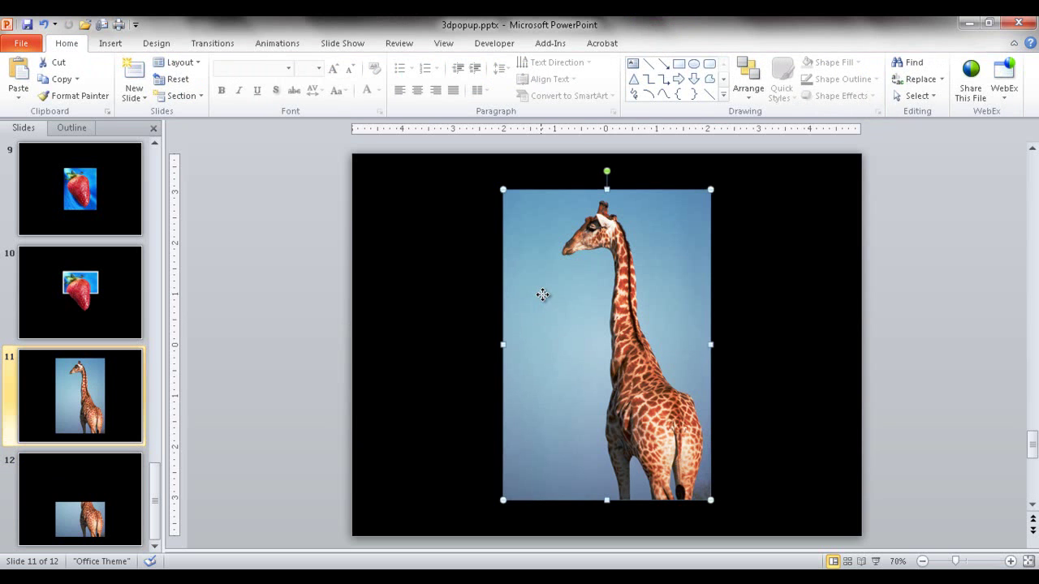
double_click(542, 294)
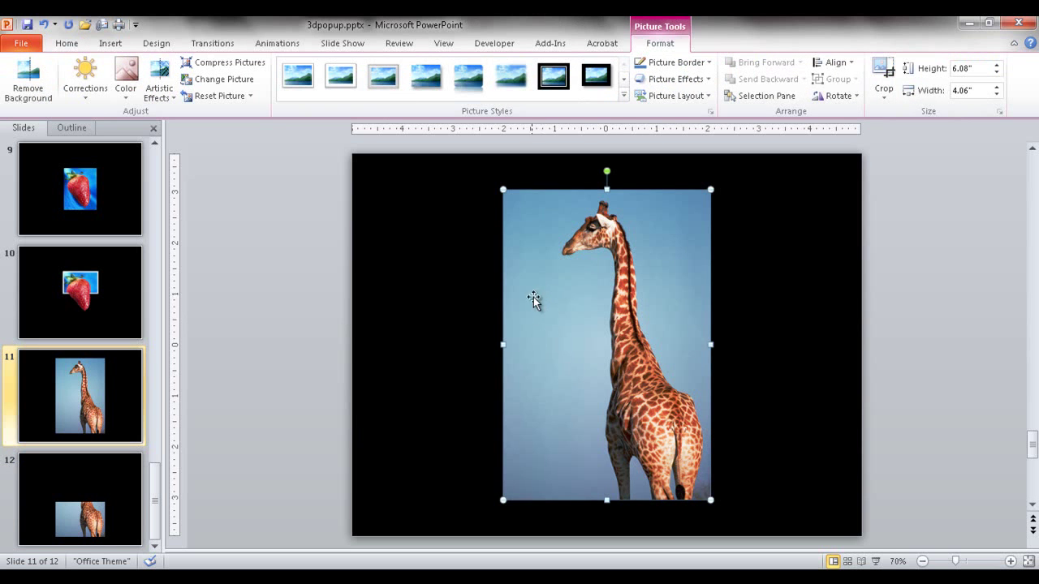
left_click(97, 475)
key("ctrl+v")
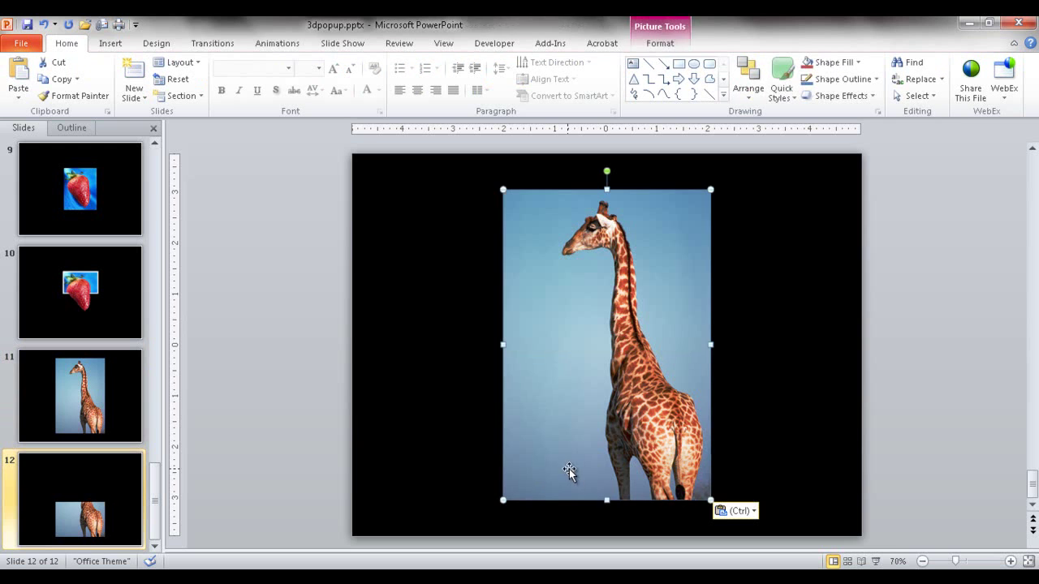
left_click_drag(644, 272, 808, 263)
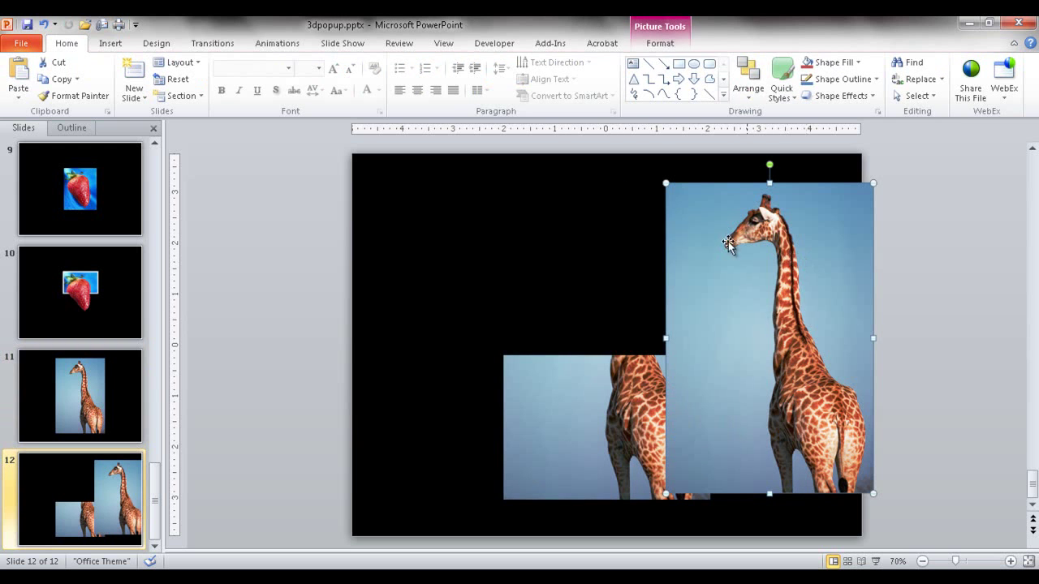
left_click(658, 43)
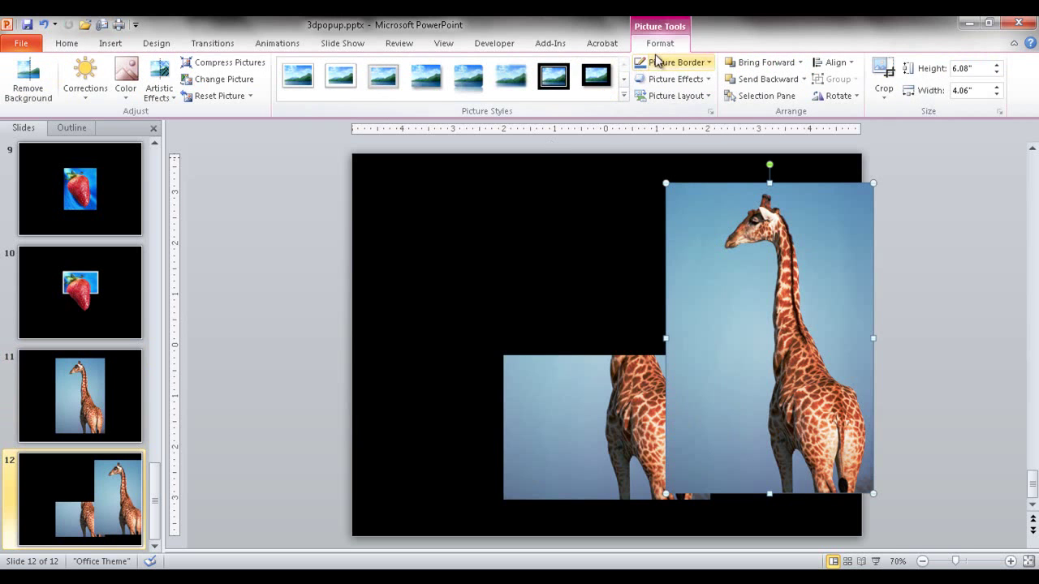
- Start Remove Background and stretch the kept area over the head, legs and right side
left_click(18, 77)
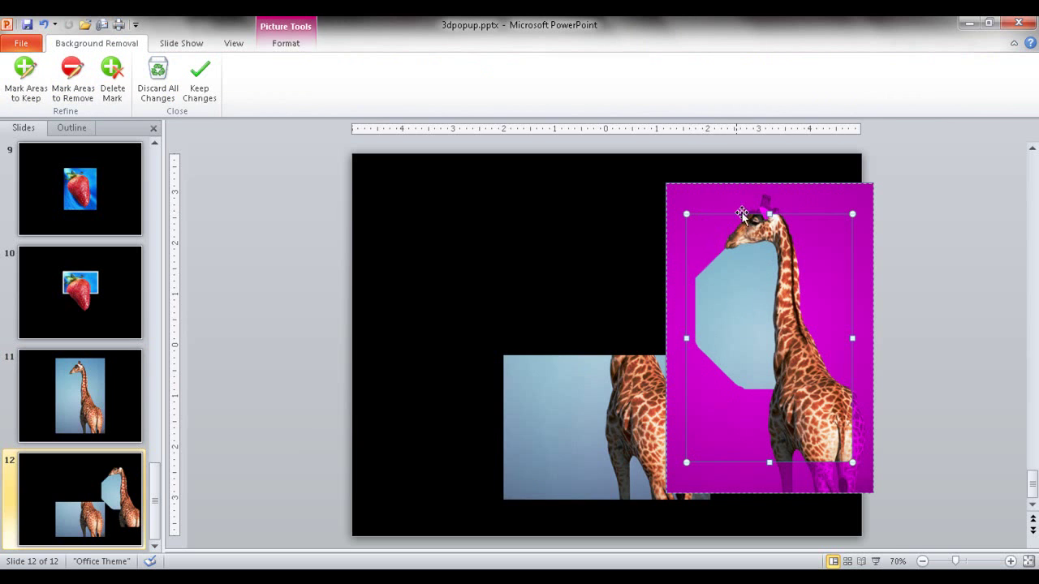
left_click_drag(770, 214, 768, 189)
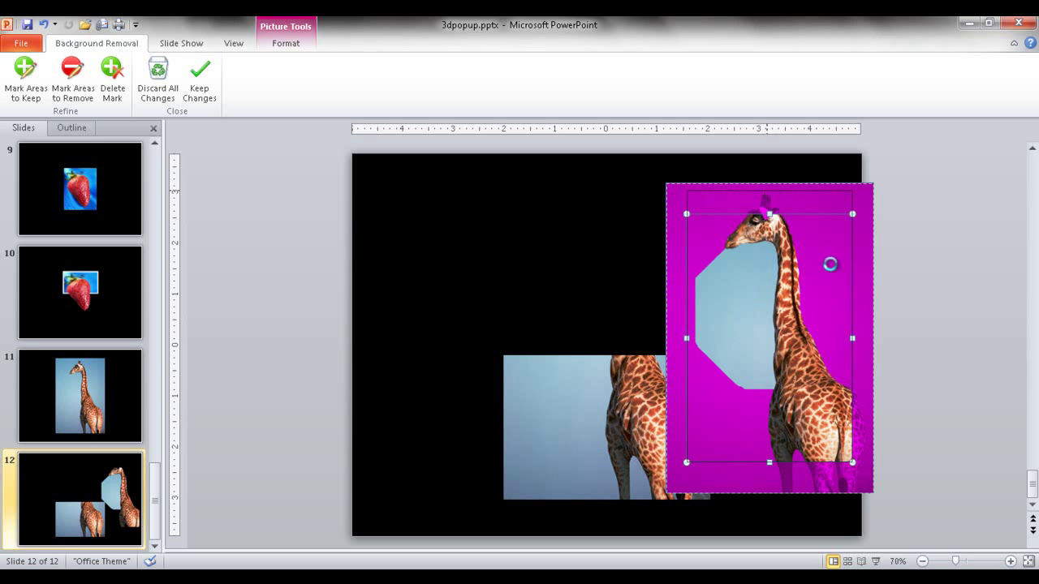
left_click_drag(858, 326, 867, 331)
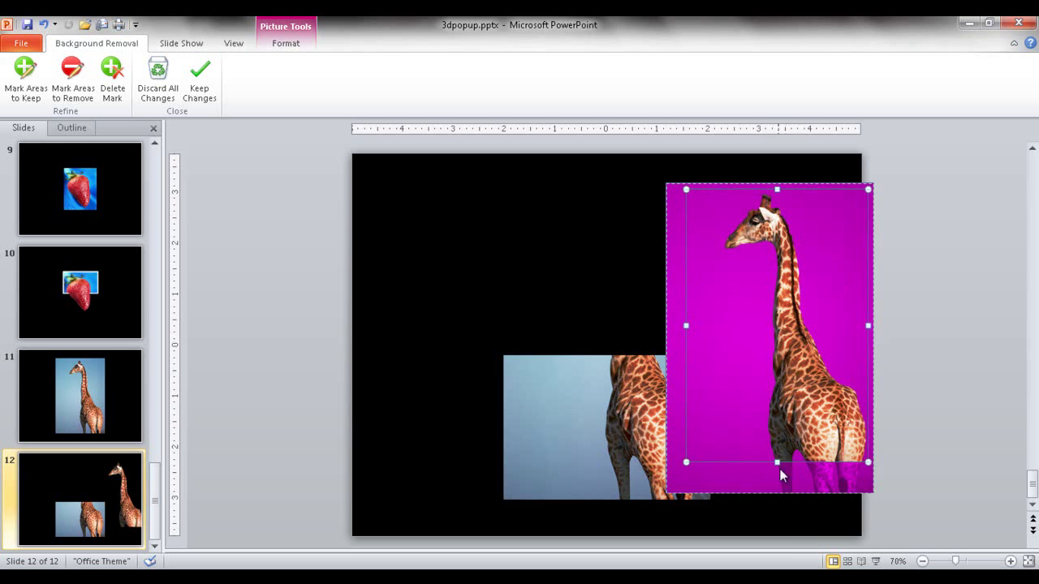
left_click_drag(777, 464, 778, 493)
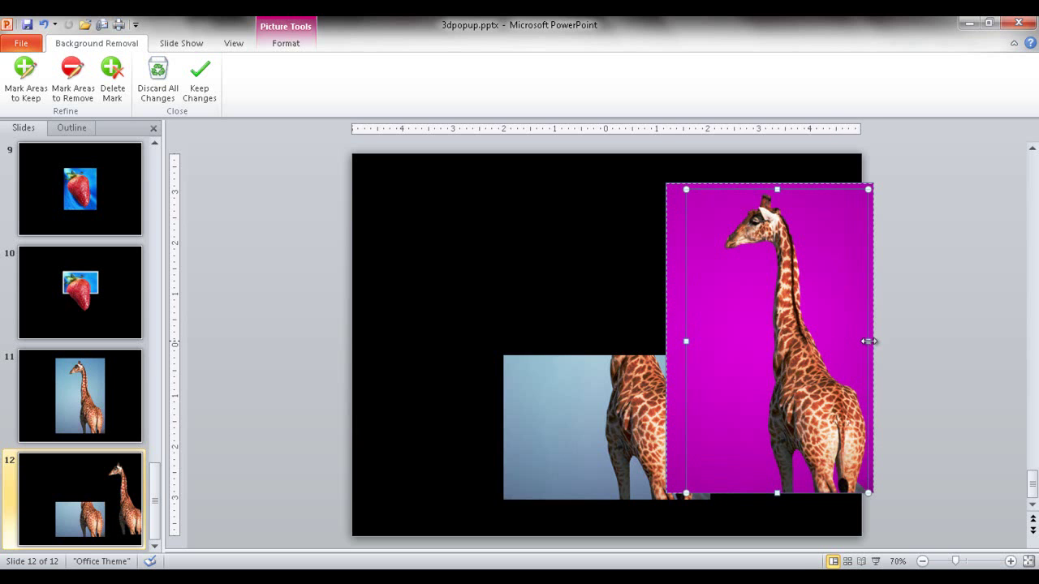
left_click_drag(868, 341, 871, 341)
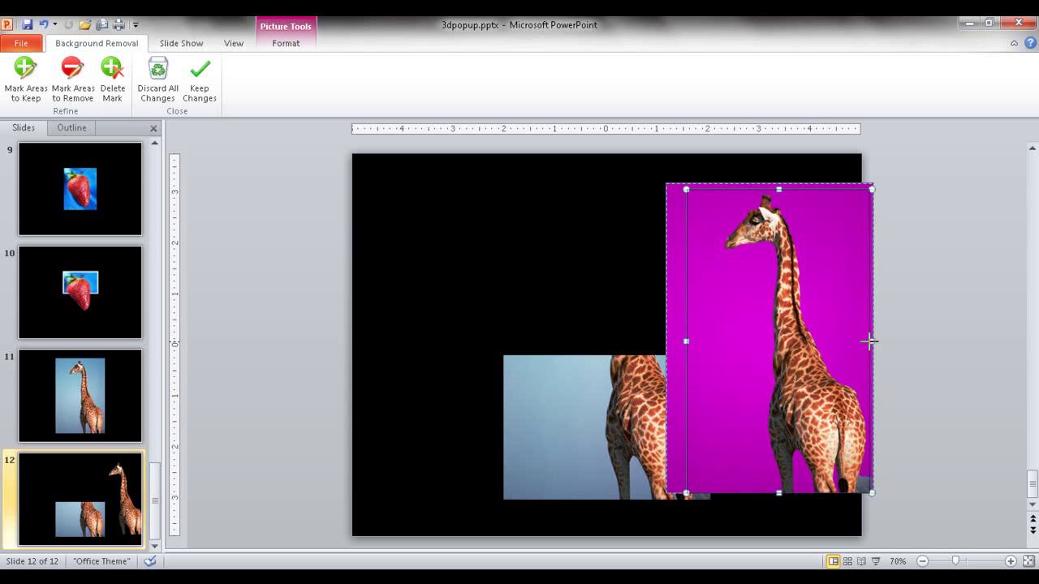
left_click_drag(867, 341, 867, 342)
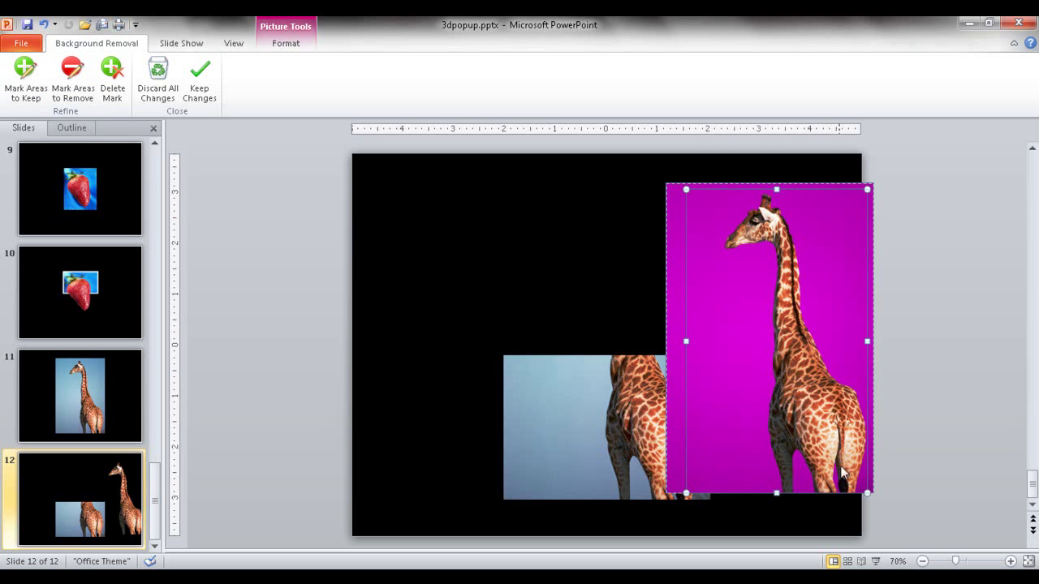
- Keep the background removal and drag the cutout giraffe over the cropped photo
left_click(207, 82)
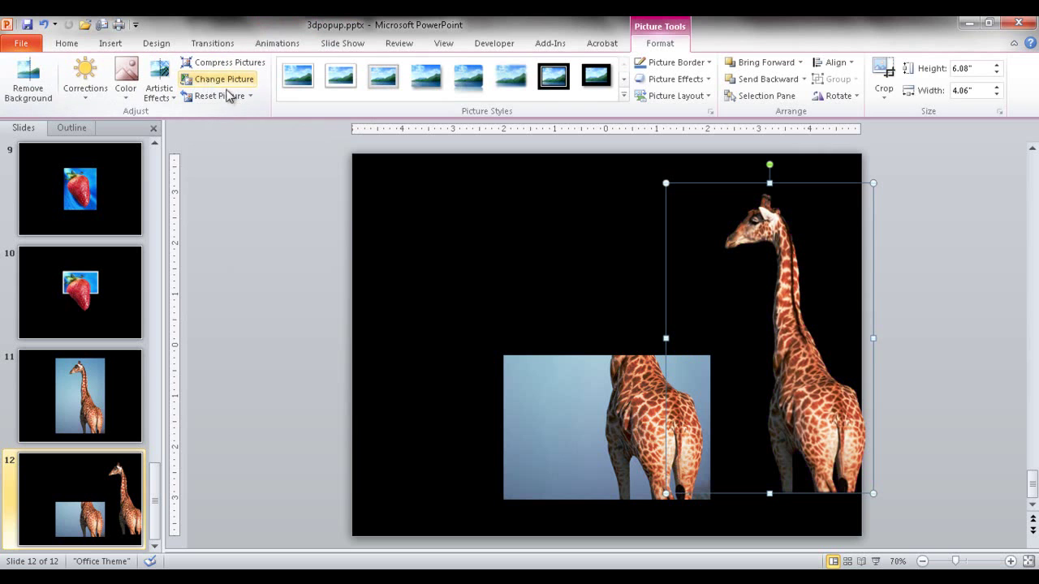
left_click_drag(816, 422, 654, 420)
left_click(765, 413)
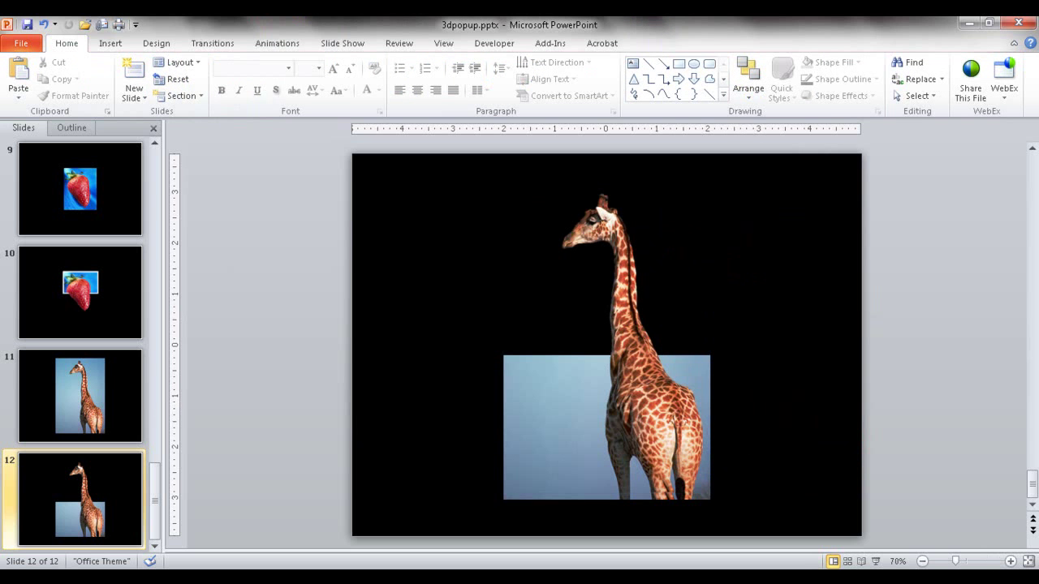
- Zoom in and nudge the cutout giraffe with arrow keys toward alignment
left_click(1011, 561)
left_click(1010, 561)
left_click(1010, 561)
left_click(1011, 561)
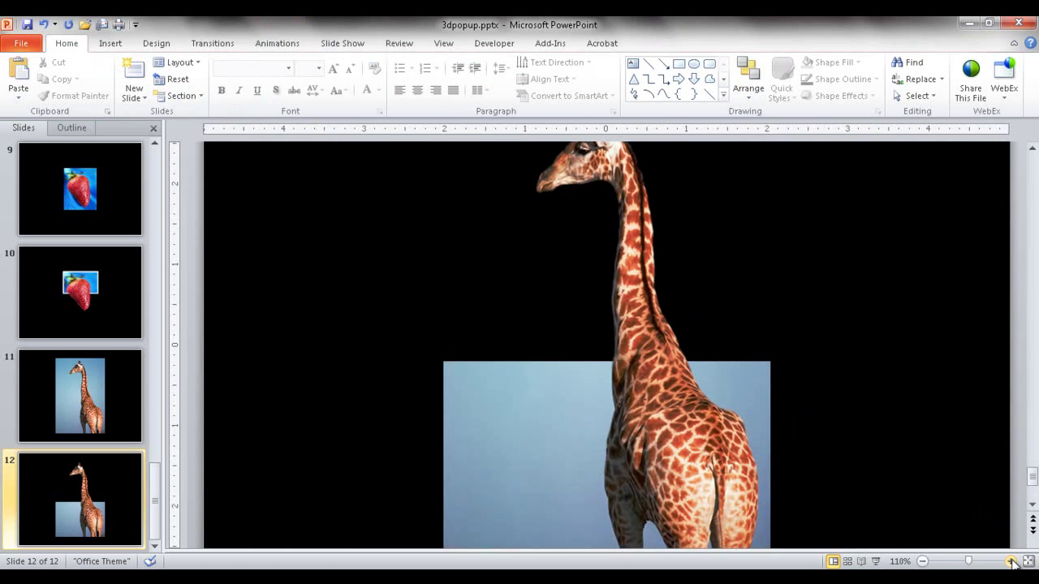
left_click(1011, 561)
left_click(654, 412)
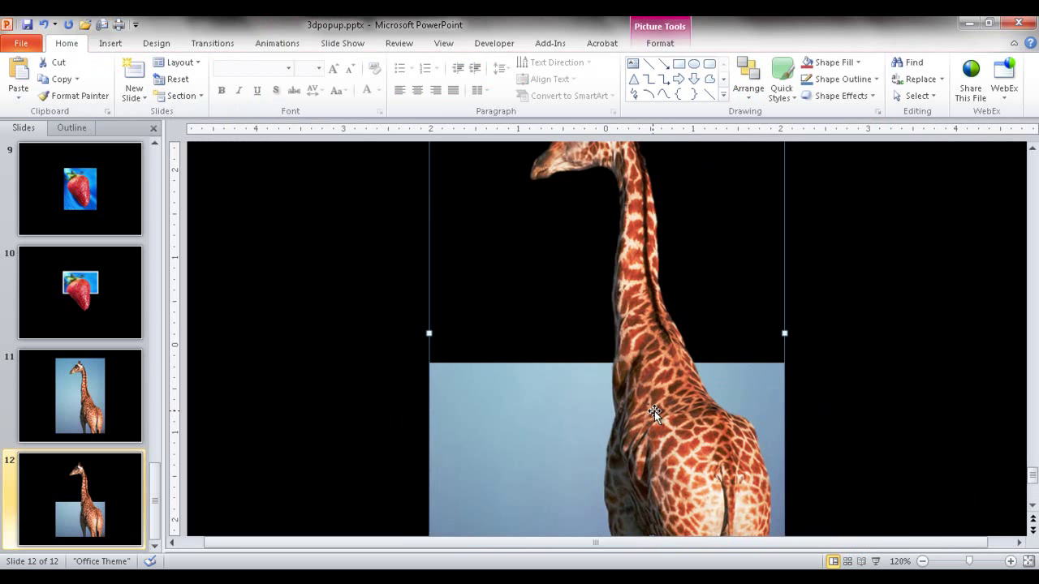
key("Right")
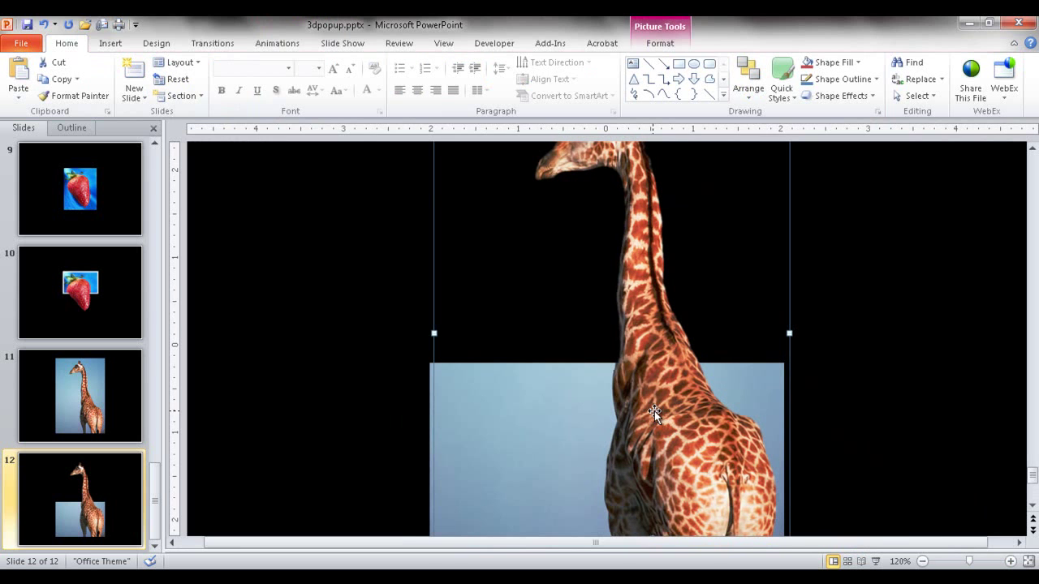
key("Left")
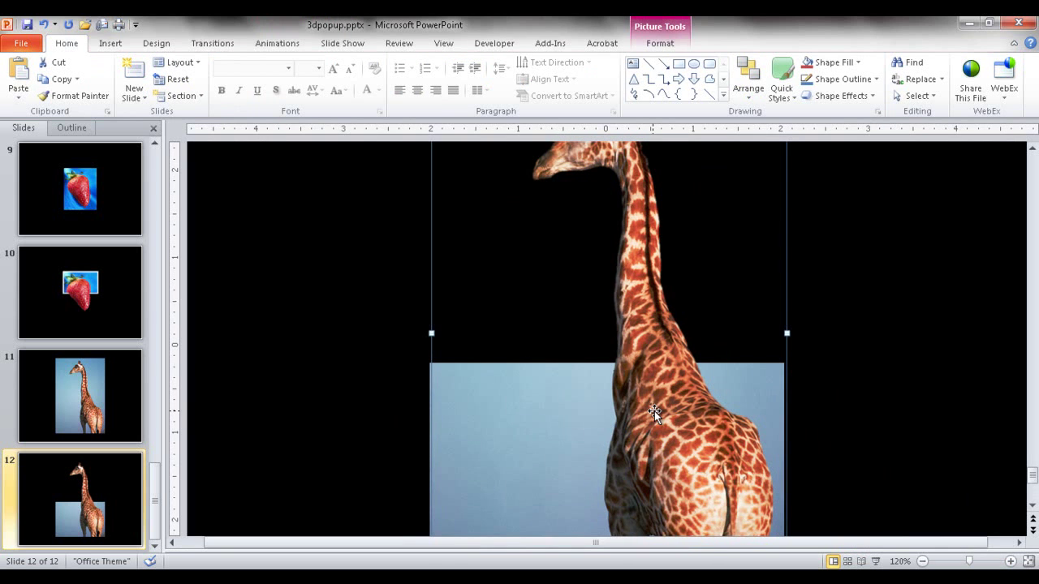
key("Down")
key("Down")
key("Down")
key("Right")
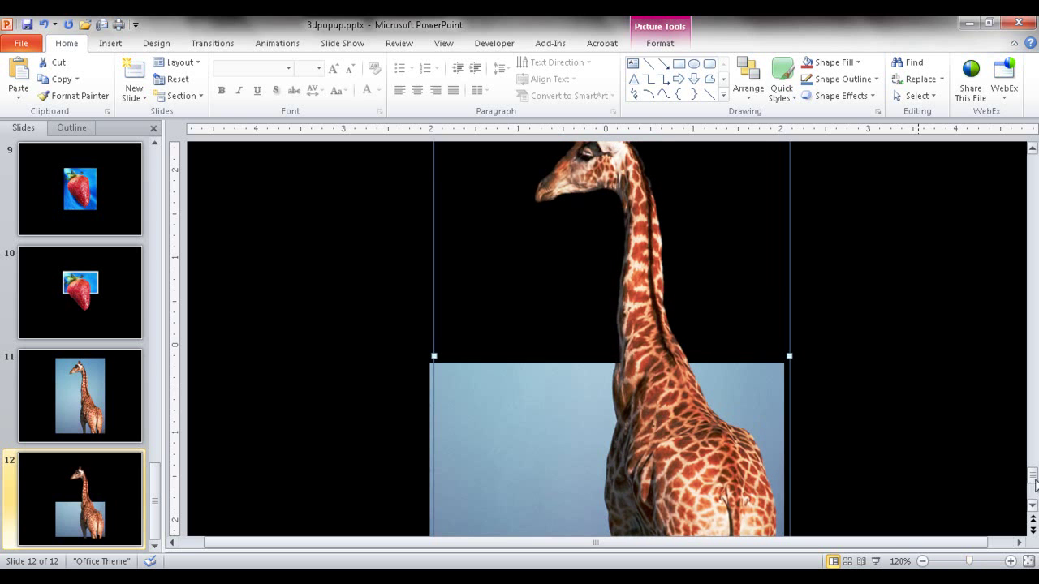
left_click(1032, 506)
scroll(1032, 511, "down", 5)
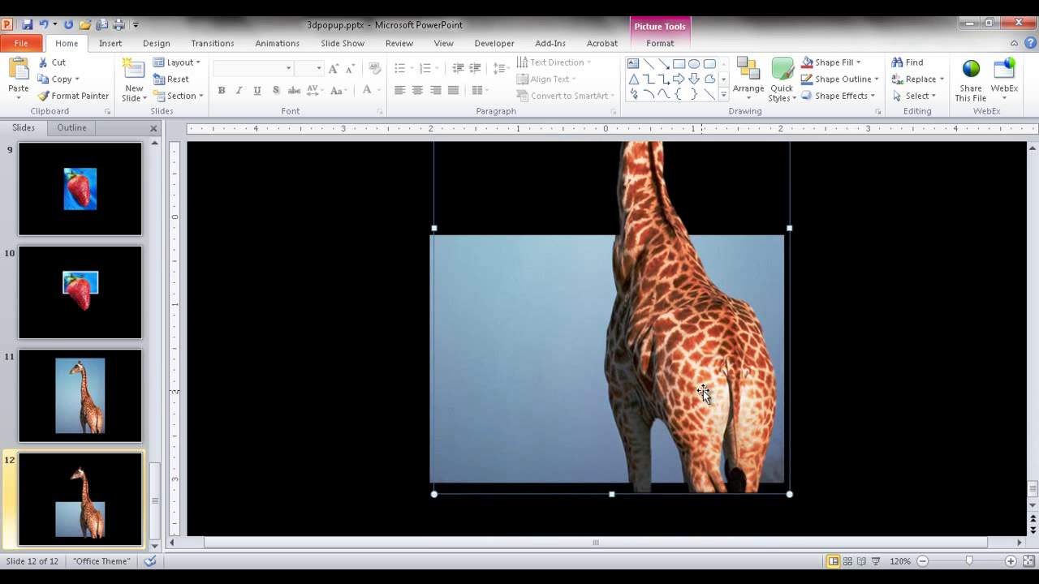
- Fine-tune the cutout with arrow and Ctrl+arrow nudges, then fit the slide to window
key("Up")
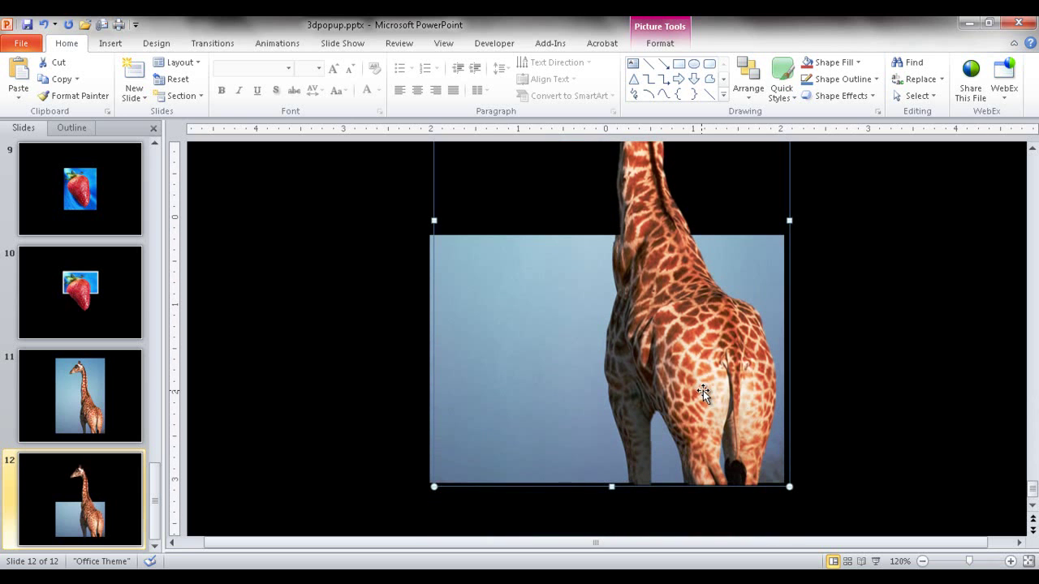
key("Right")
key("Up")
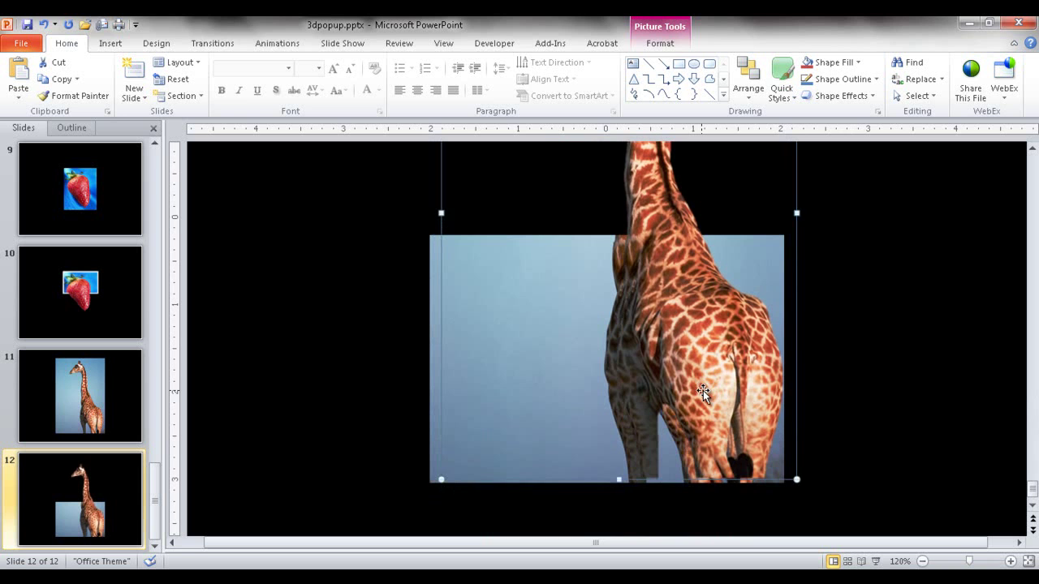
key("Down")
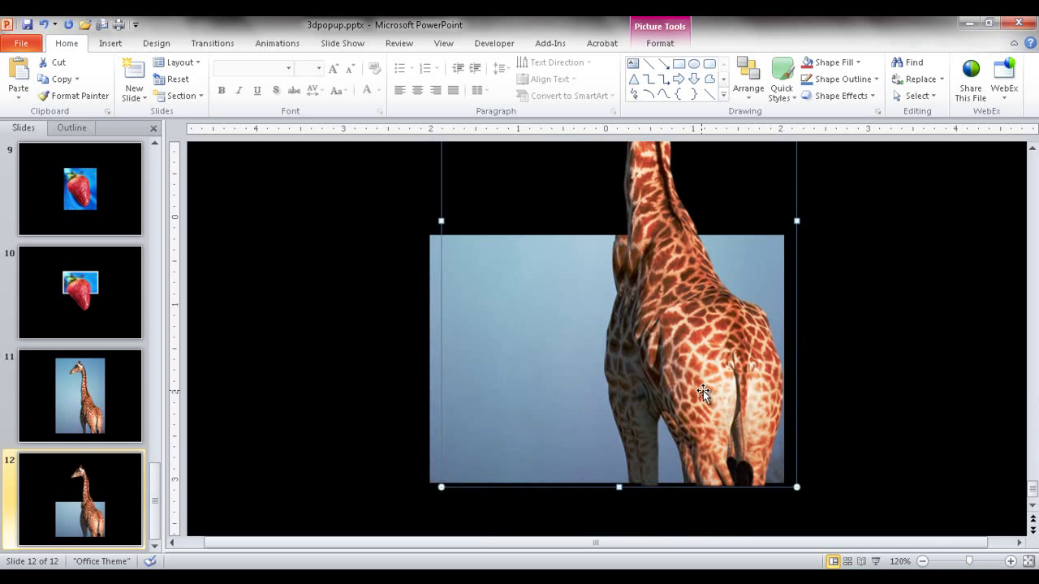
key("Up")
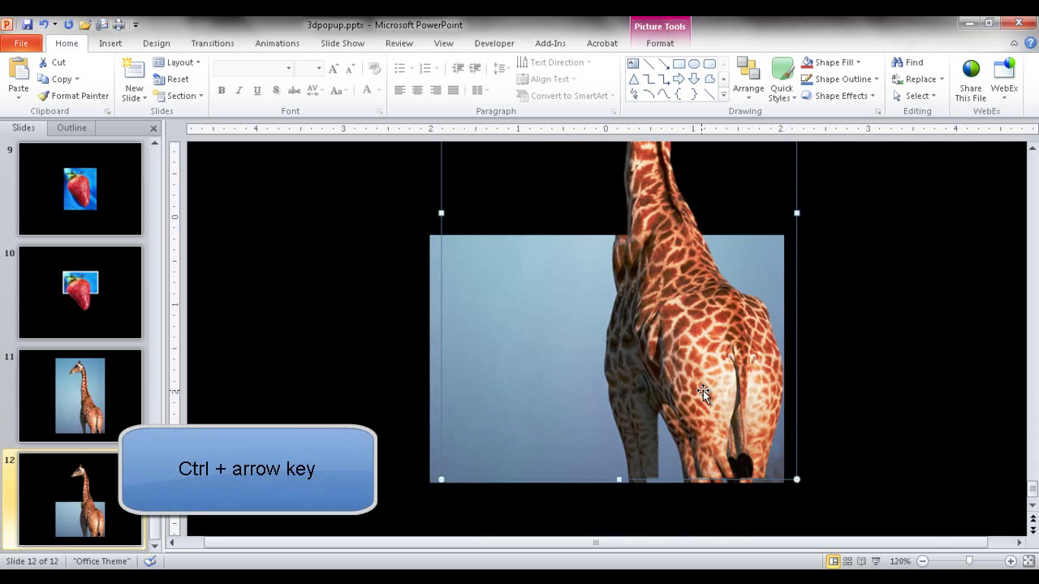
key("ctrl+Down")
key("ctrl+Down")
key("ctrl+Down")
key("ctrl+Down")
key("ctrl+Down")
key("ctrl+Down")
key("ctrl+Down")
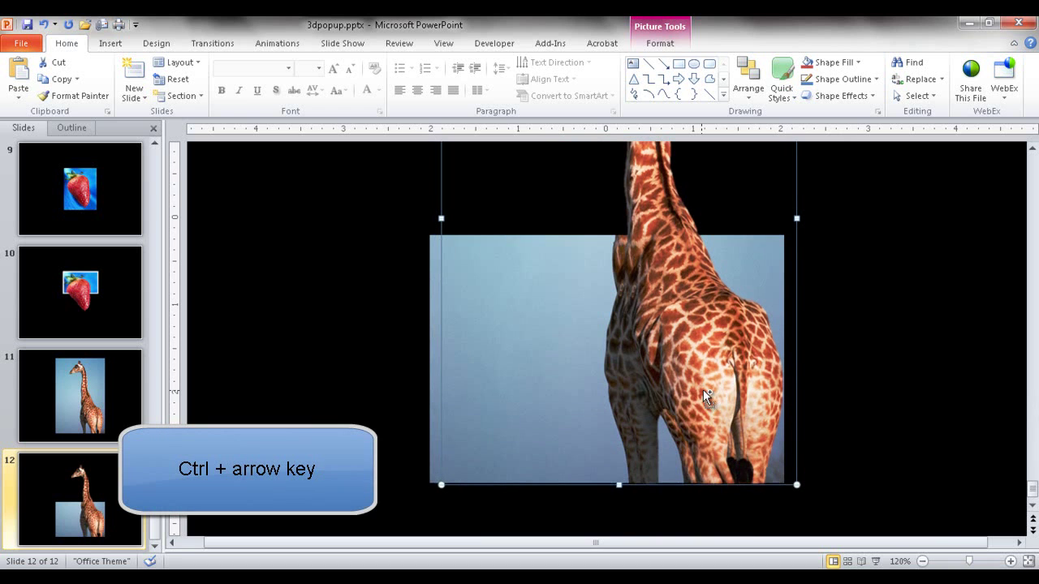
key("ctrl+Left")
key("ctrl+Left")
key("ctrl+Left")
key("ctrl+Left")
key("ctrl+Left")
key("ctrl+Left")
key("ctrl+Left")
key("ctrl+Left")
key("ctrl+Left")
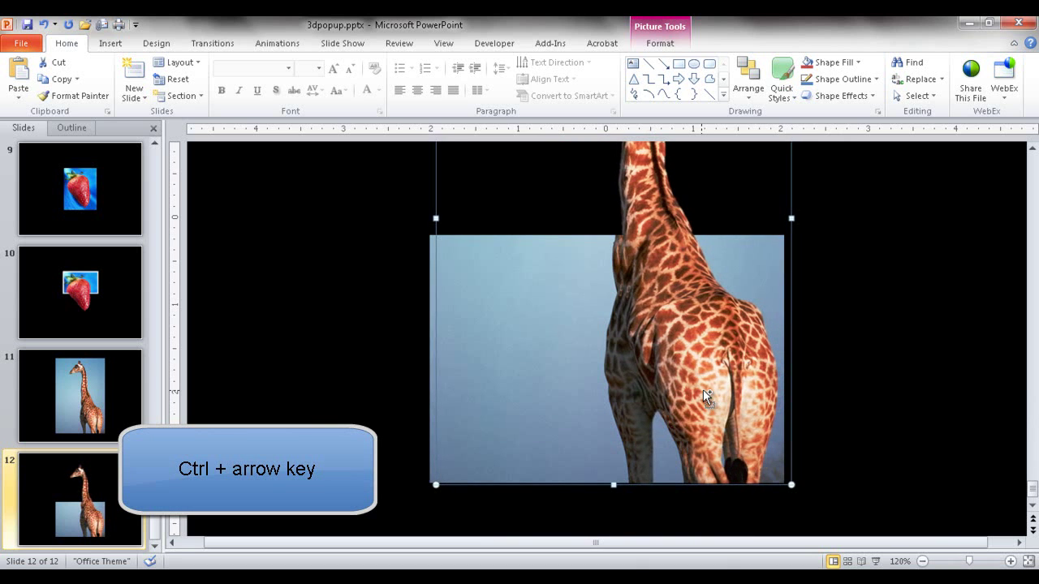
key("ctrl+Left")
key("ctrl+Left")
key("ctrl+Left")
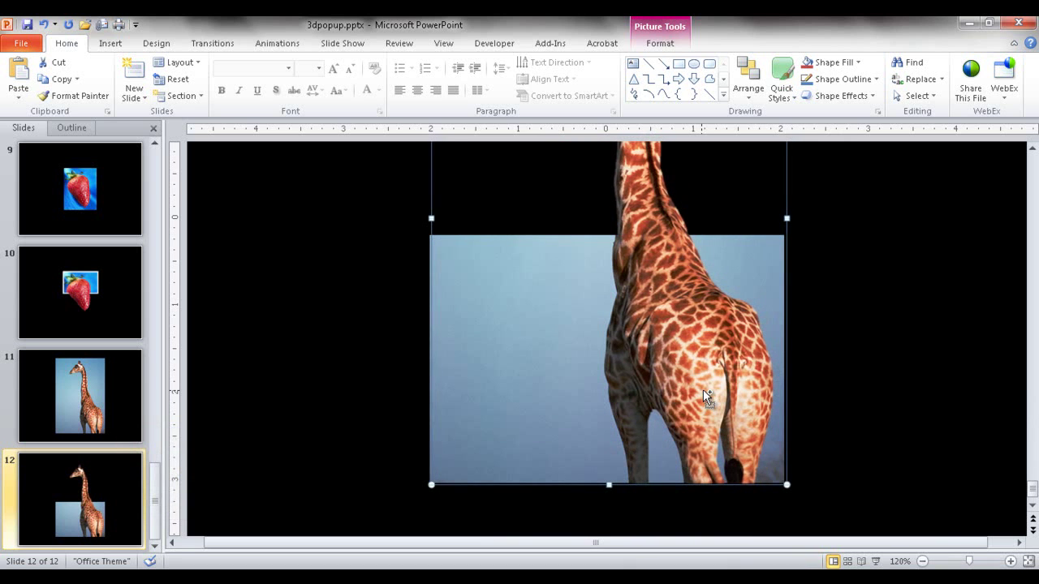
key("ctrl+Left")
key("ctrl+Left")
key("ctrl+Left")
key("ctrl+Left")
key("ctrl+Left")
key("ctrl+Left")
key("ctrl+Right")
key("ctrl+Right")
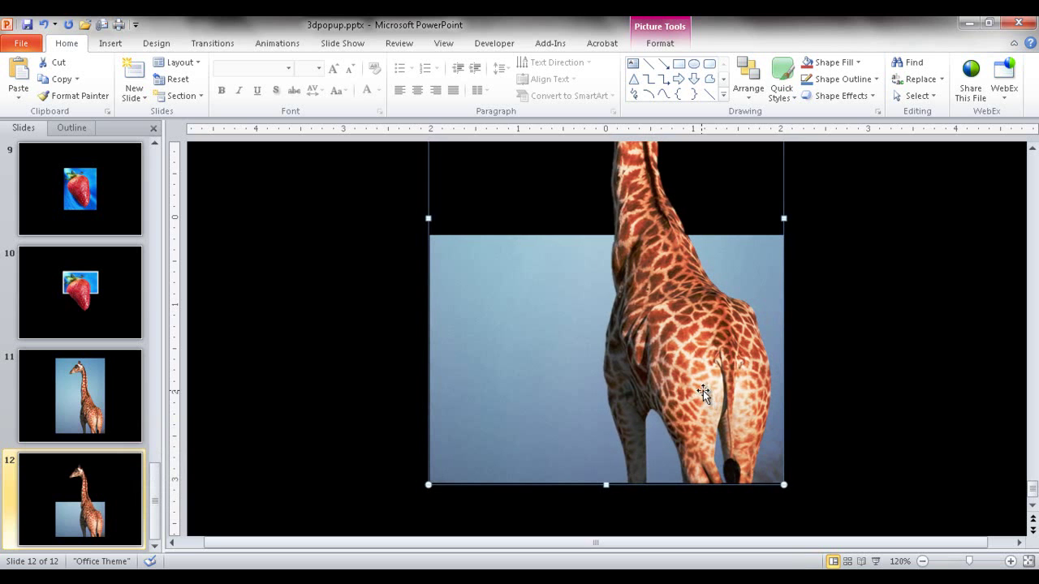
left_click(1029, 562)
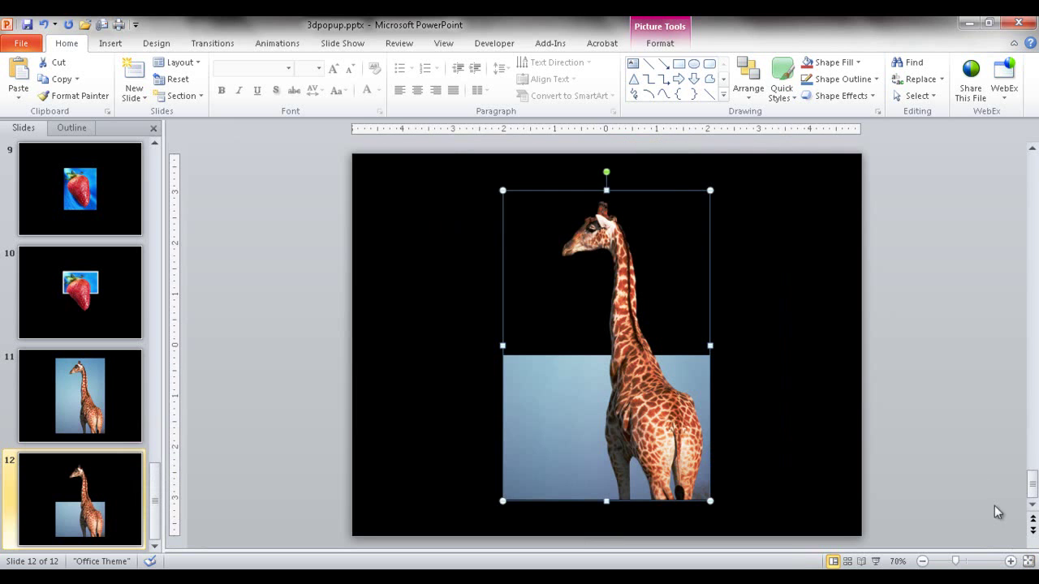
- Send the giraffe cutout to back and give the lower photo a Simple Frame, White style
left_click(968, 451)
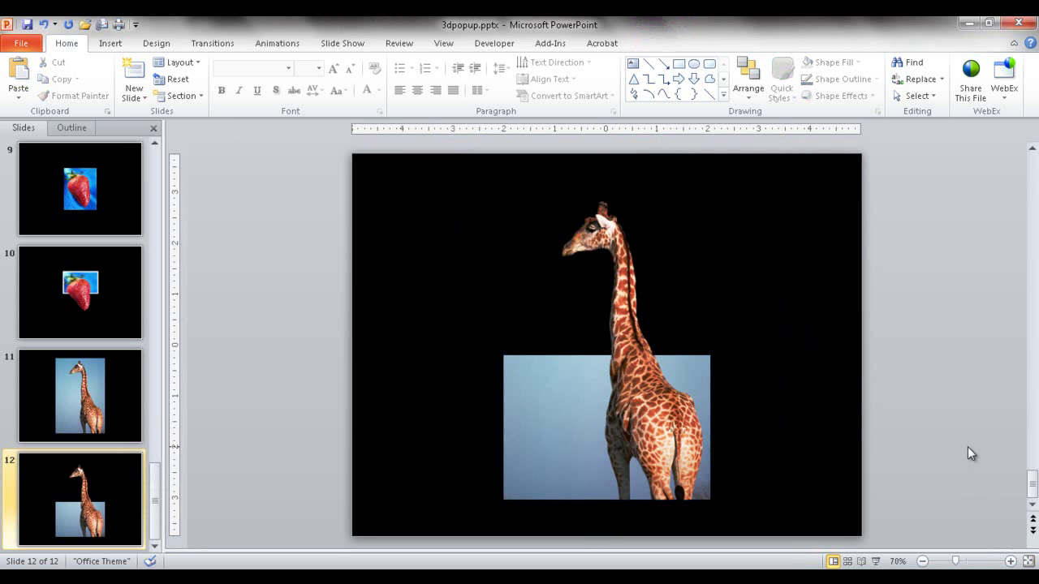
left_click(534, 403)
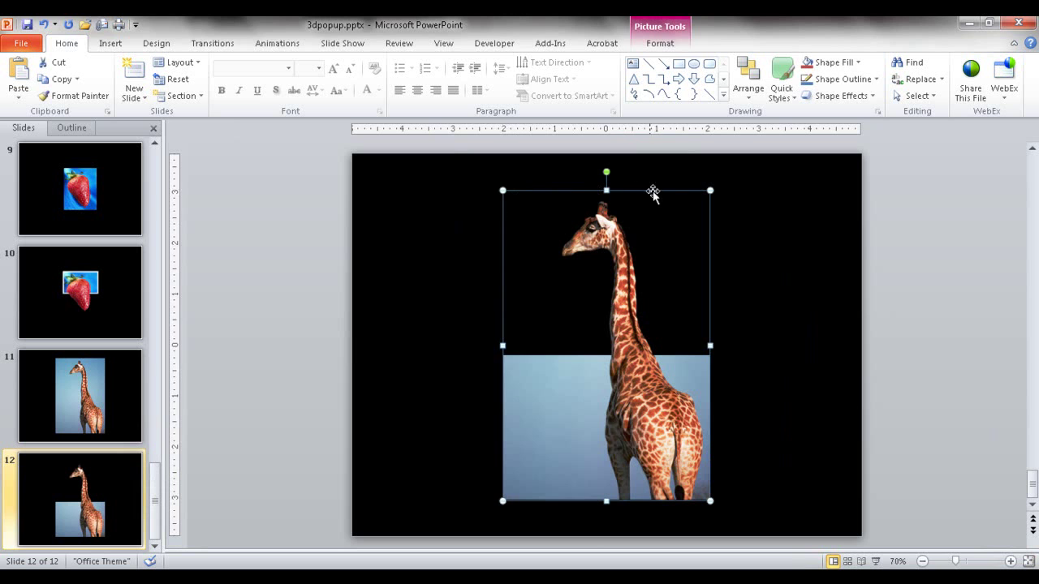
double_click(694, 390)
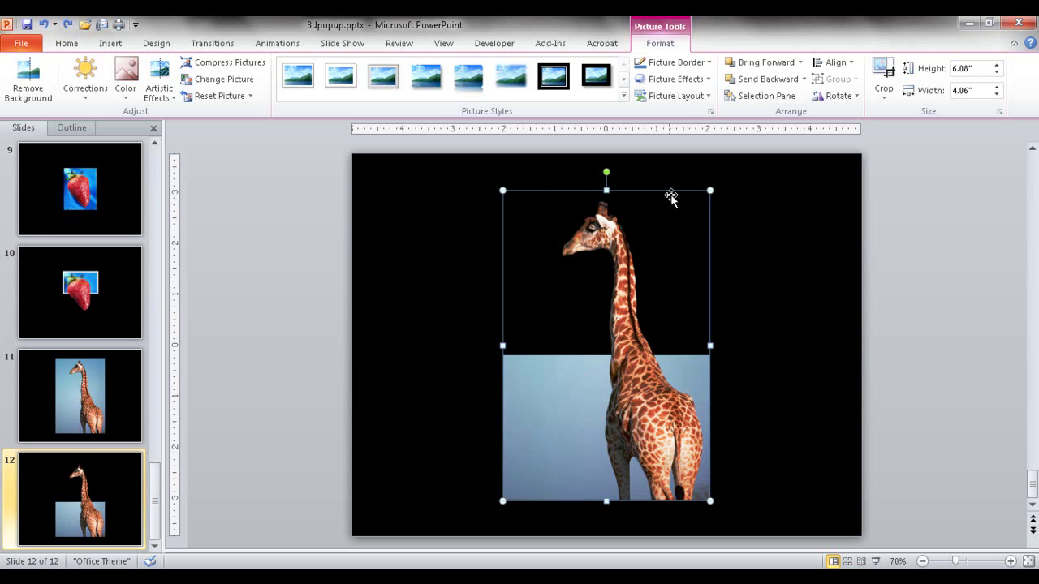
right_click(555, 314)
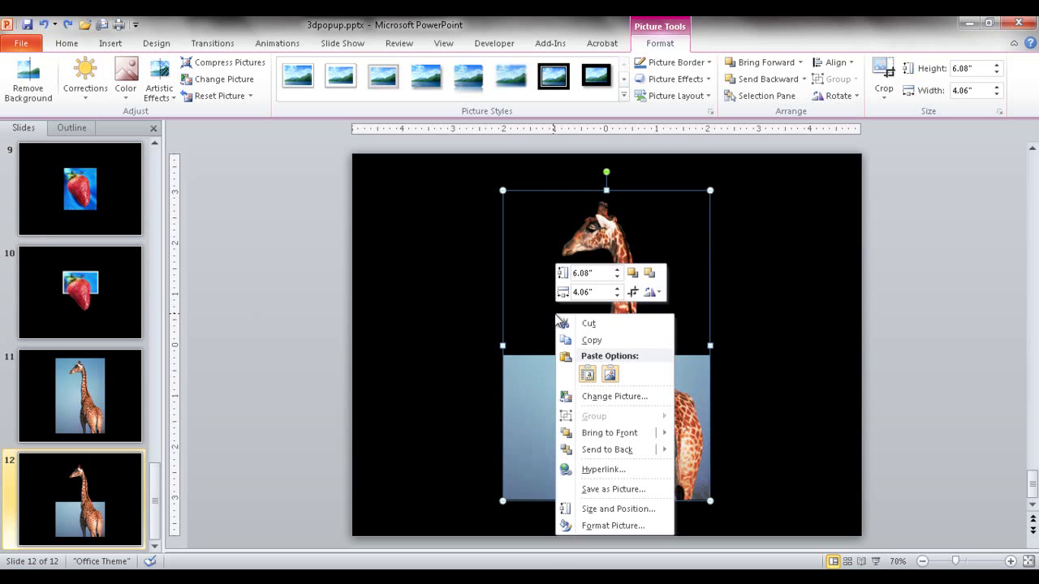
left_click(630, 451)
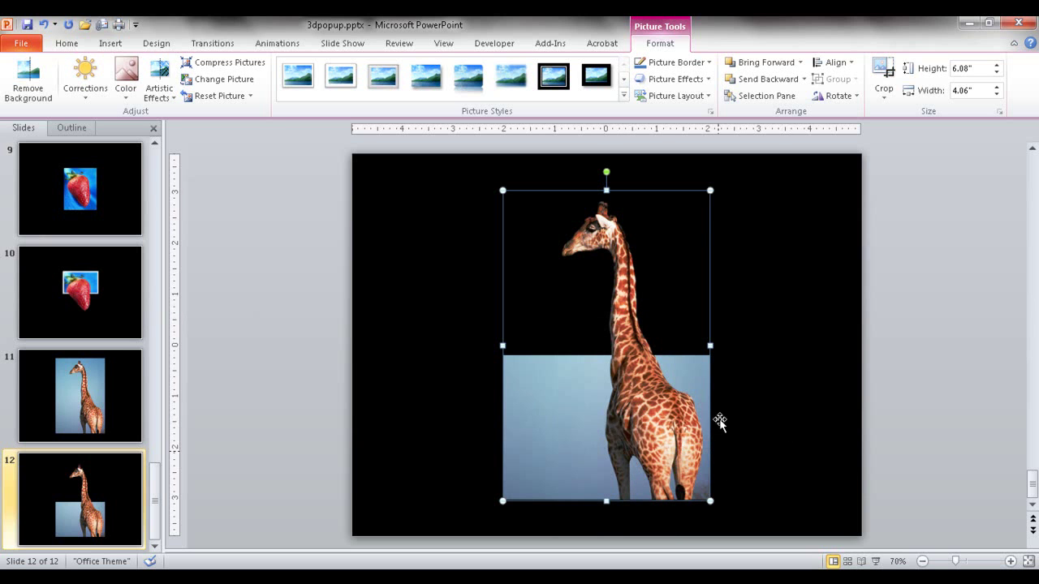
left_click(579, 444)
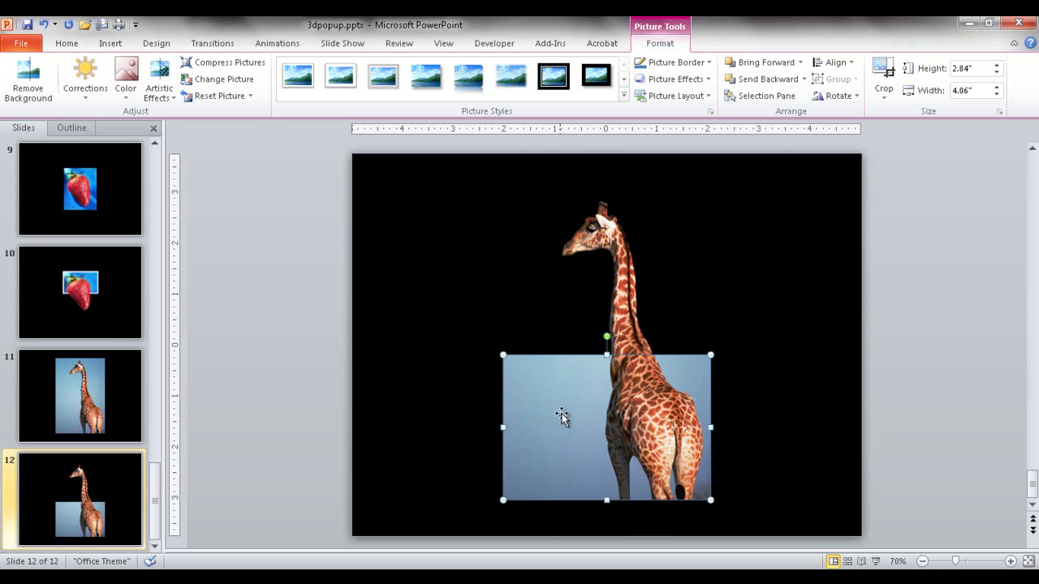
left_click(303, 85)
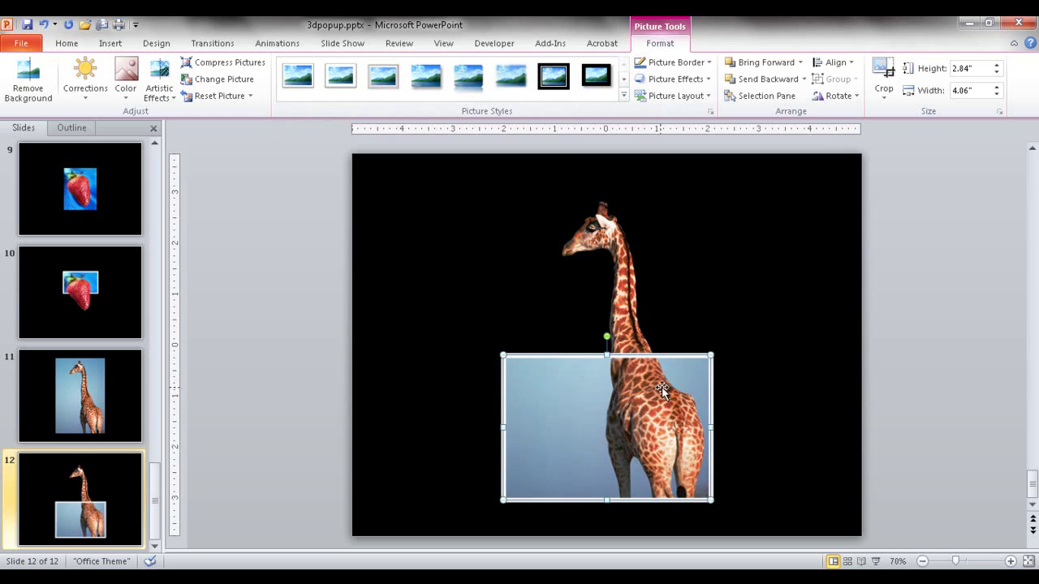
- Send the white-framed giraffe photo behind the cutout
right_click(548, 410)
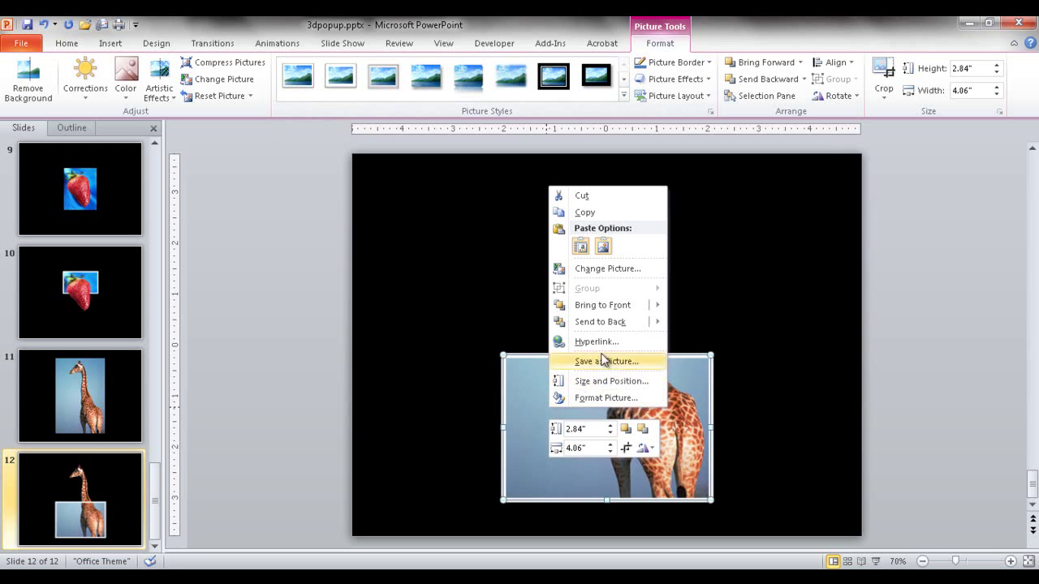
left_click(617, 323)
left_click(788, 388)
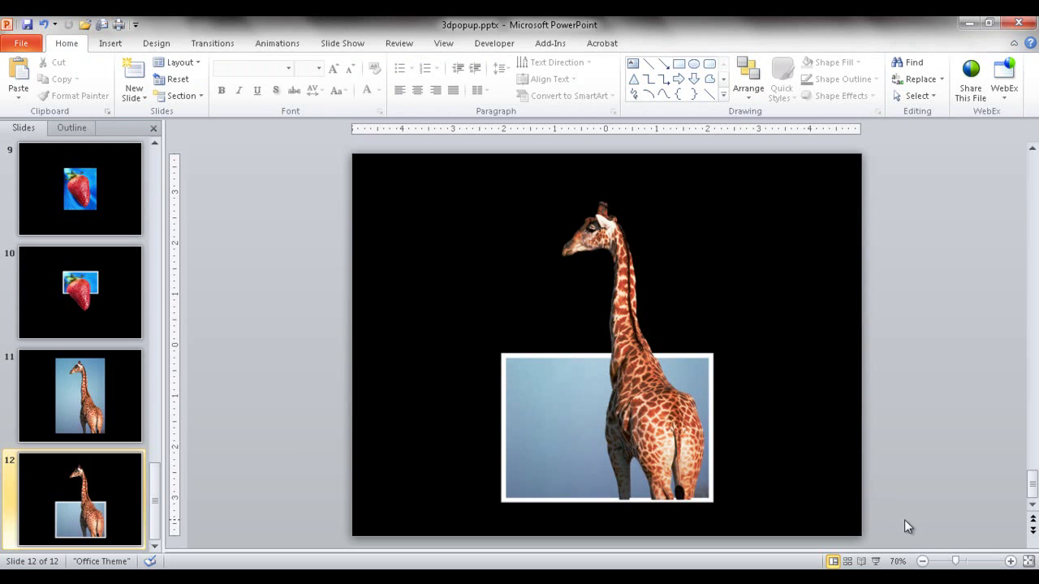
- Marquee-select the cutout and framed photo and group them into one object
left_click_drag(907, 530, 418, 165)
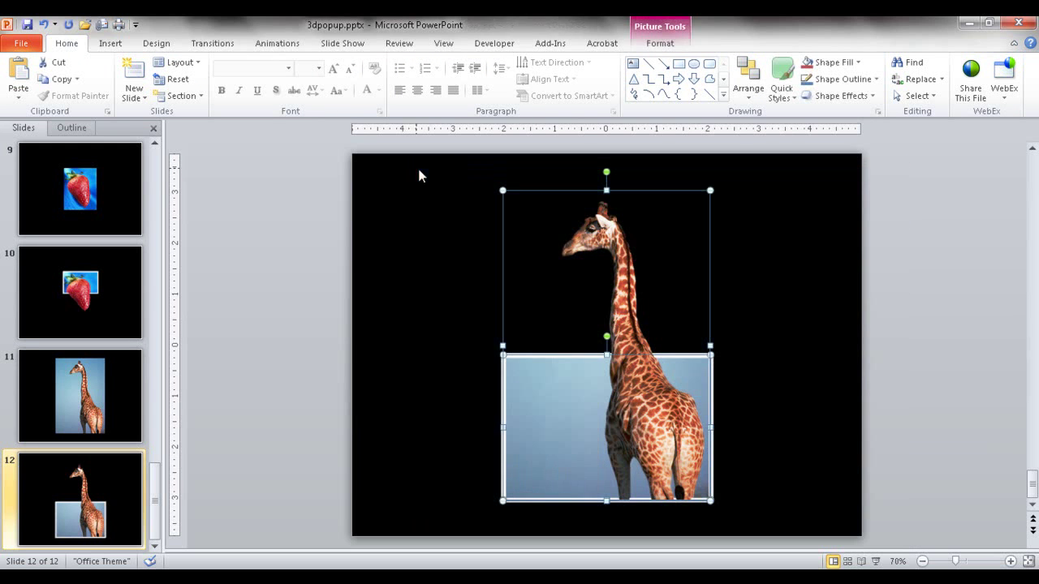
right_click(594, 232)
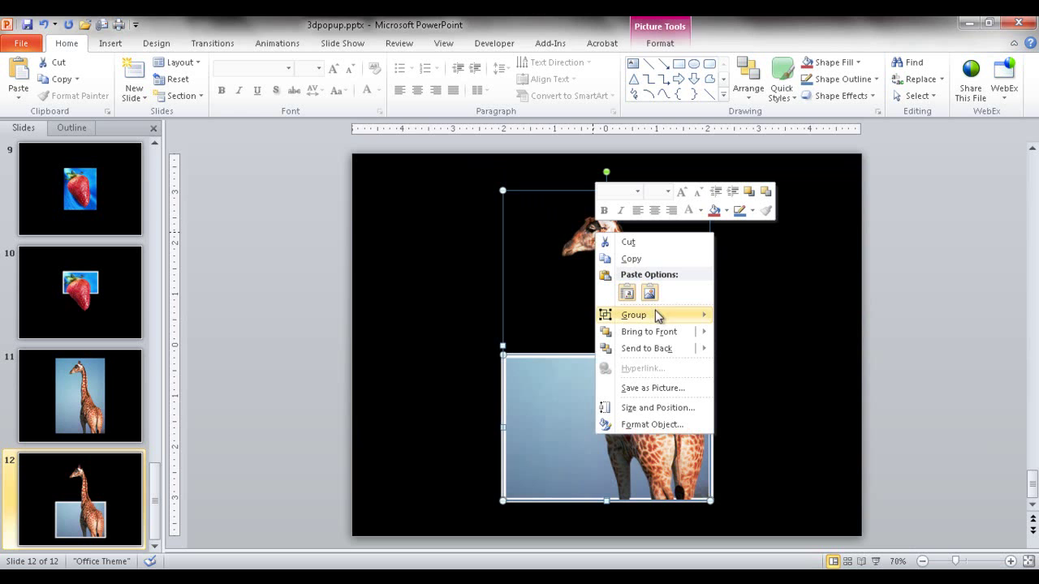
mouse_move(658, 315)
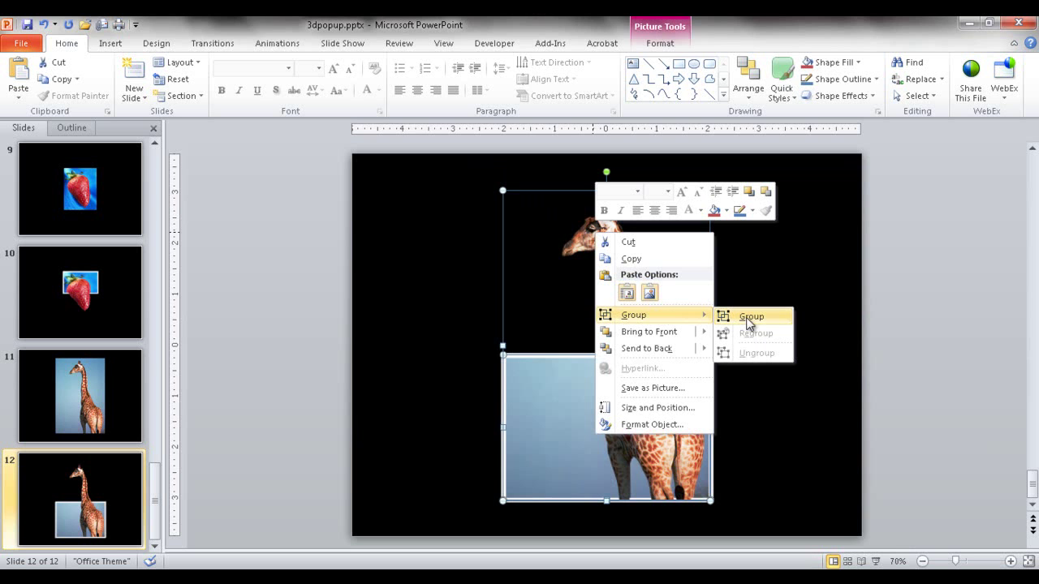
left_click(748, 317)
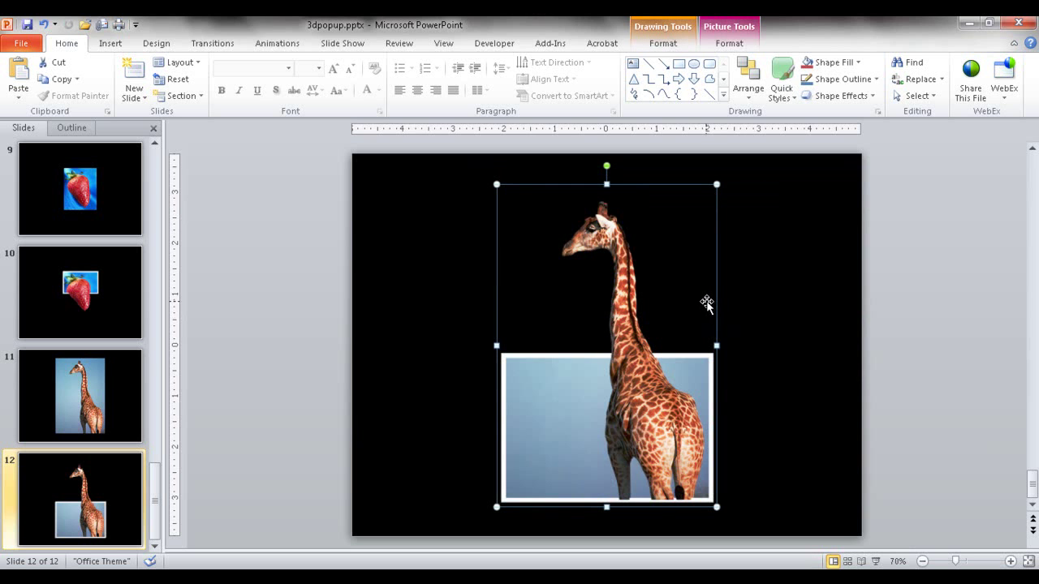
left_click(663, 45)
left_click(737, 46)
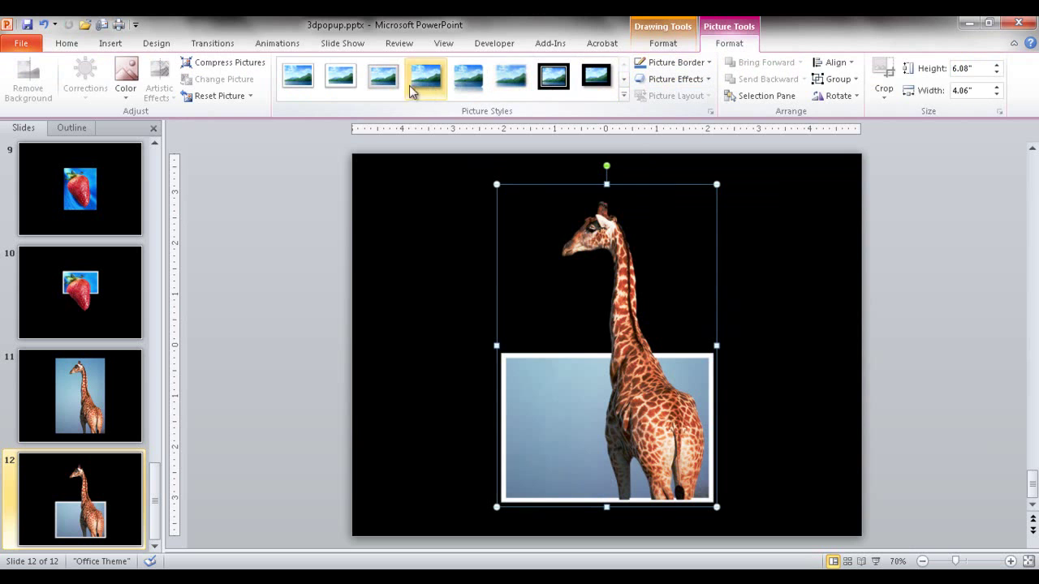
- Choose the Parallel Off Axis 2 Left preset under Picture Effects > 3-D Rotation
left_click(621, 95)
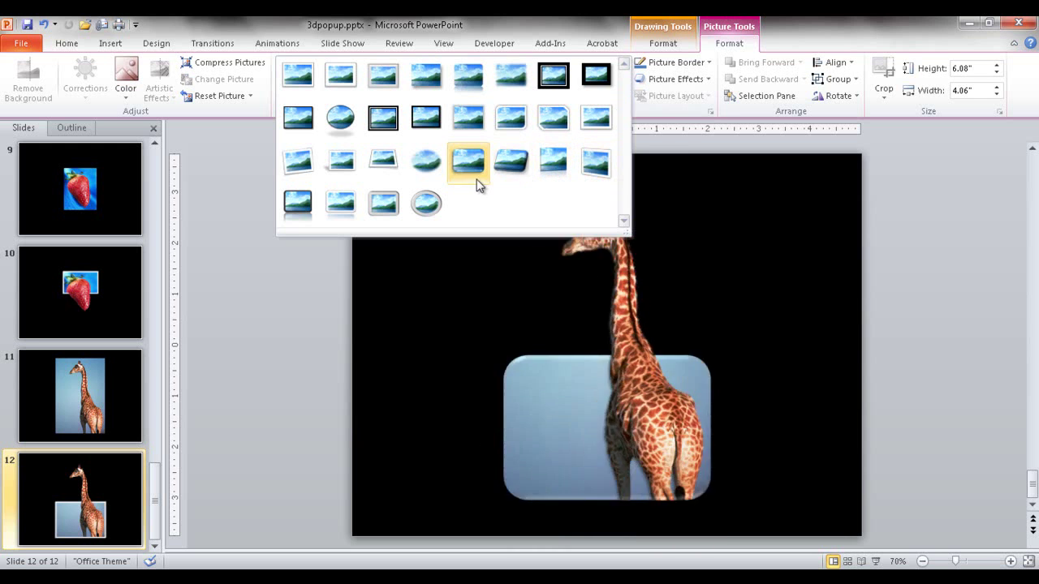
left_click(702, 81)
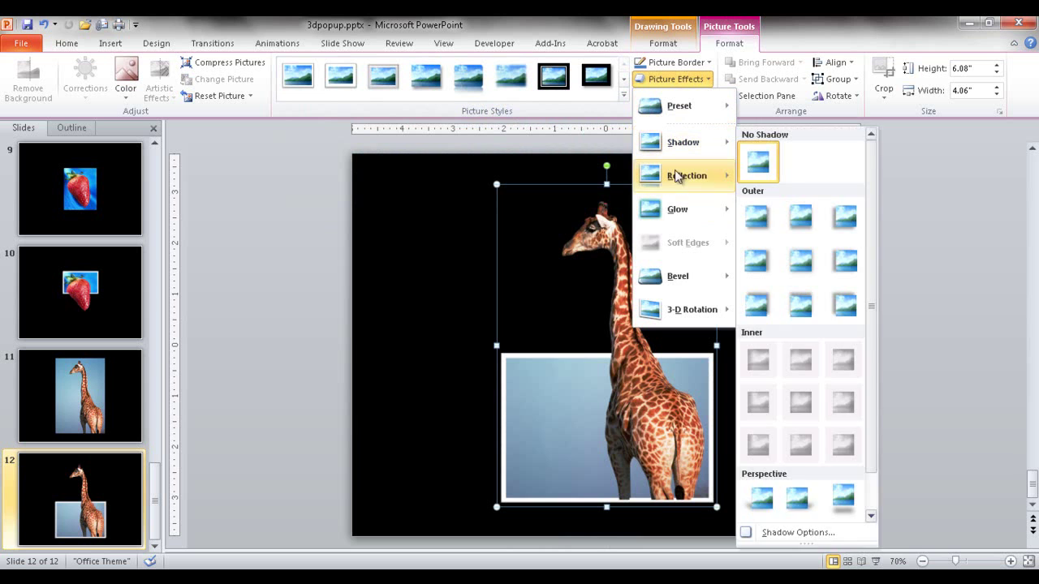
mouse_move(696, 305)
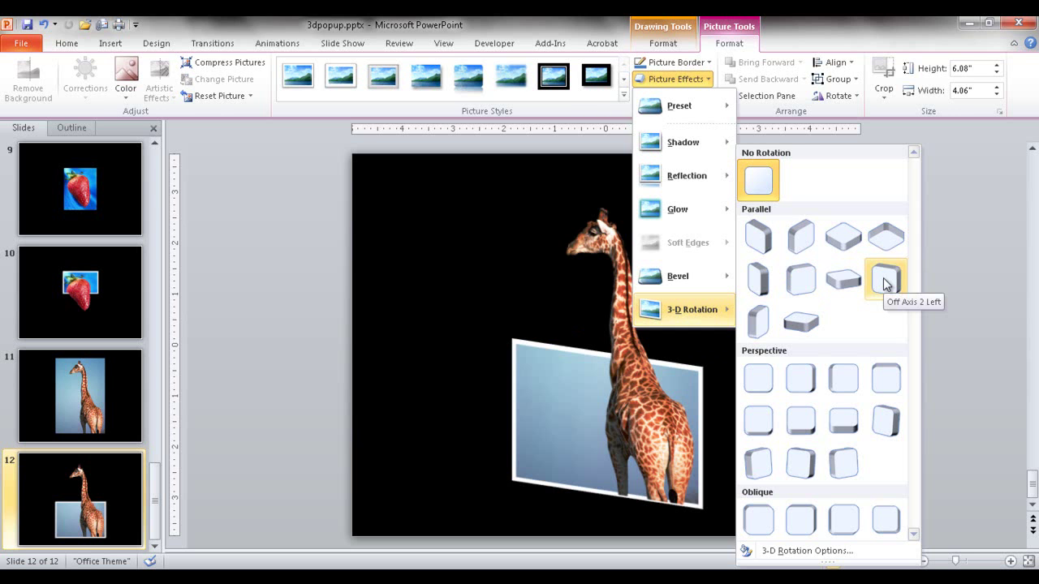
left_click(883, 278)
left_click(927, 291)
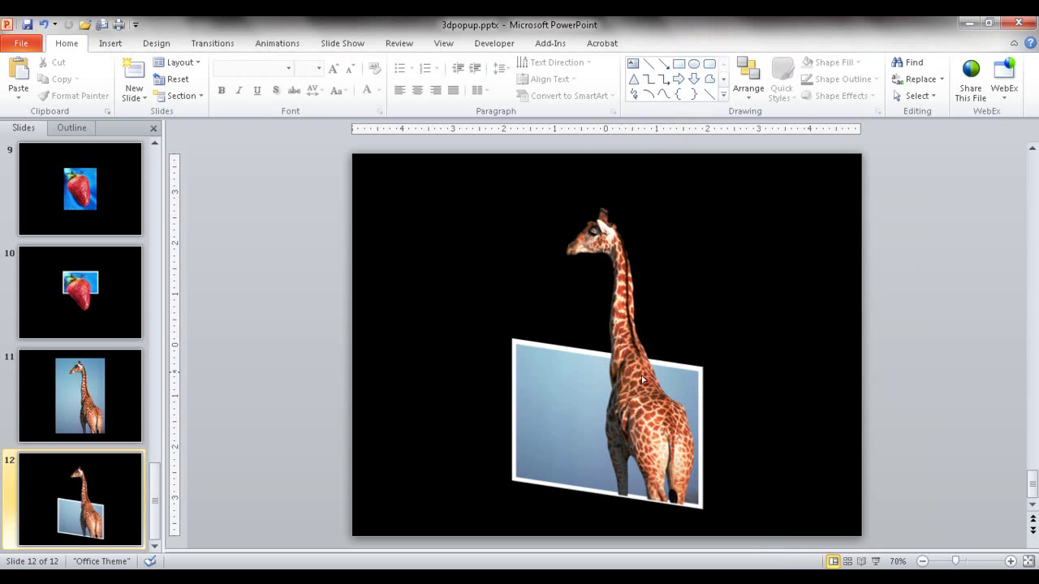
left_click(806, 419)
double_click(609, 367)
left_click_drag(605, 391, 714, 413)
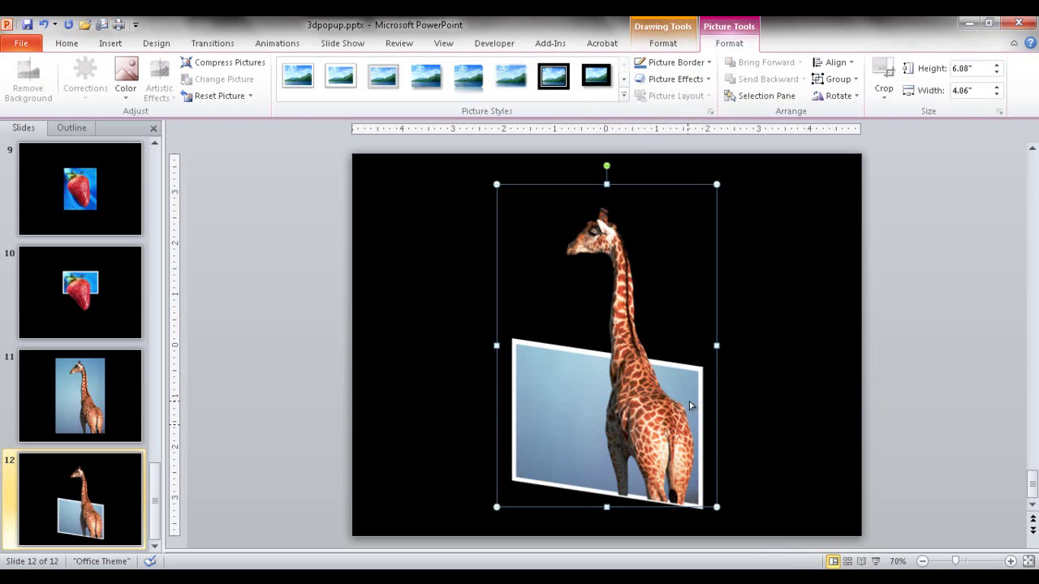
key("Right")
key("Right")
key("Left")
key("Left")
key("Left")
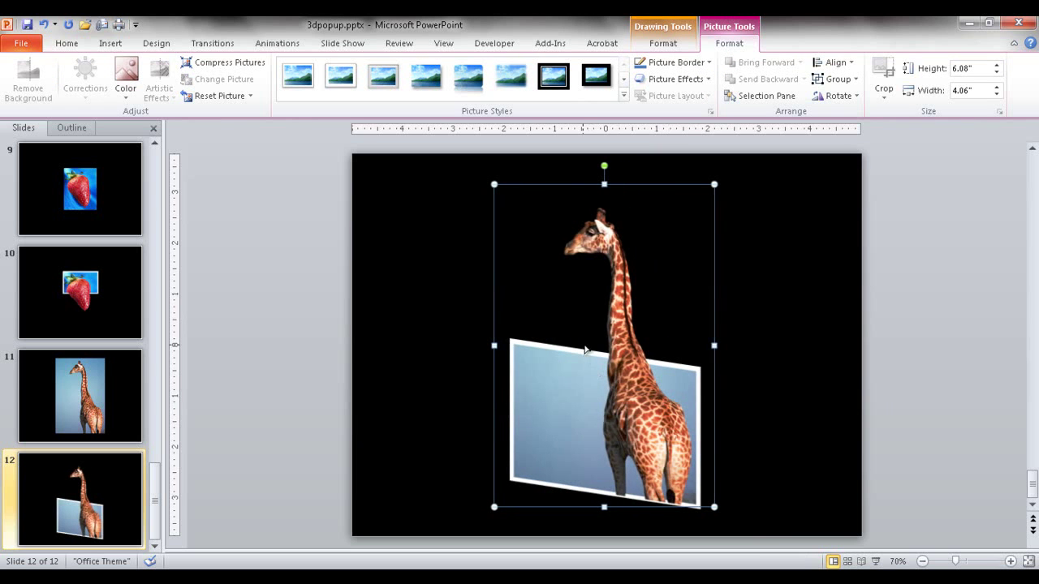
left_click_drag(605, 167, 689, 214)
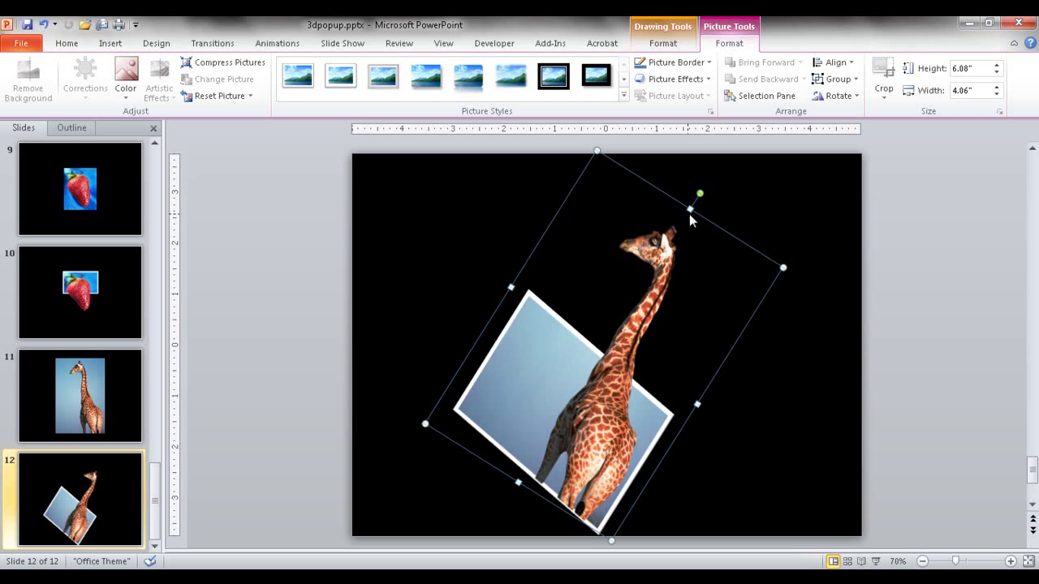
key("ctrl+z")
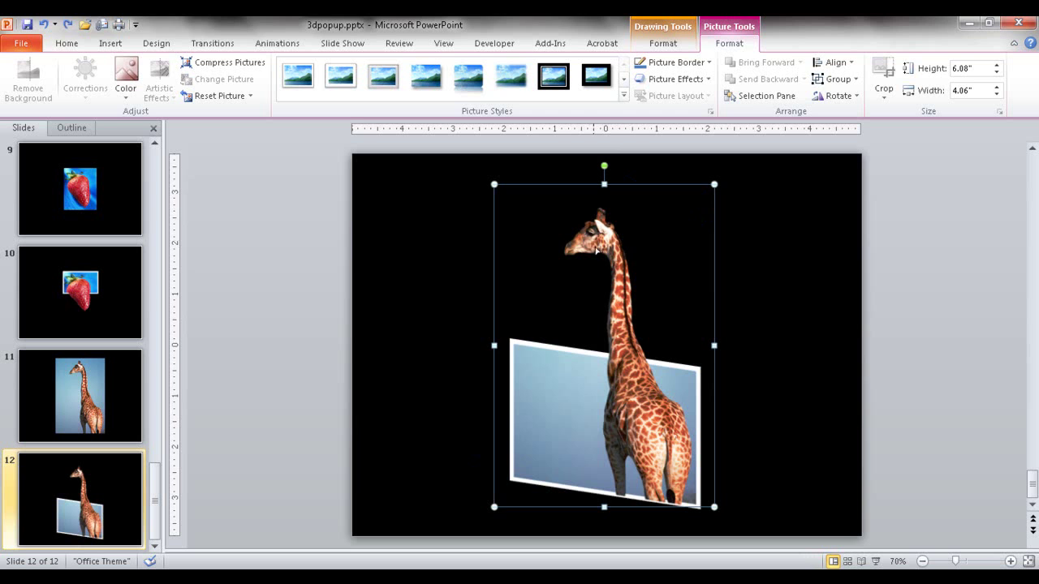
left_click(751, 368)
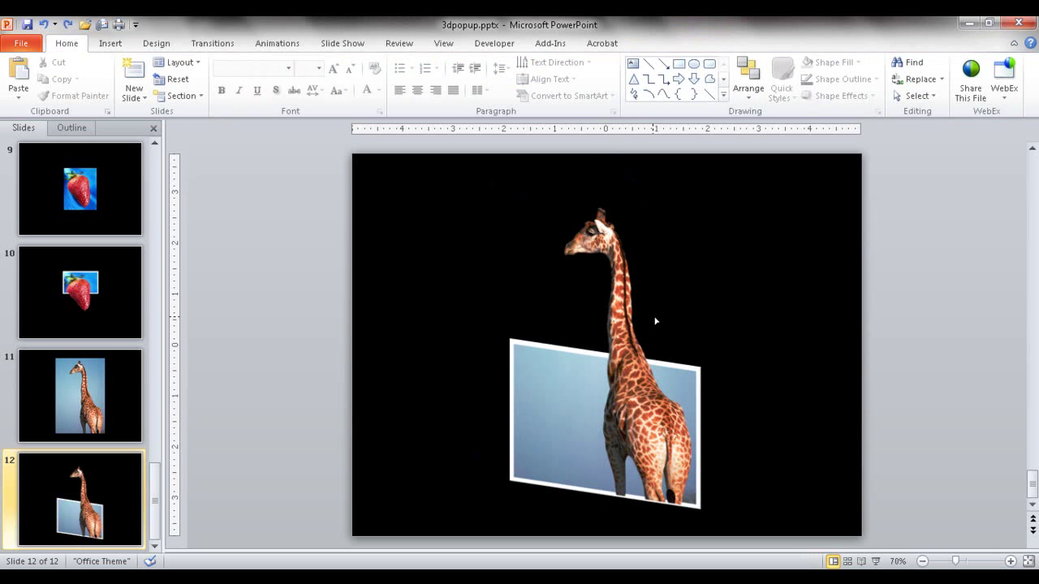